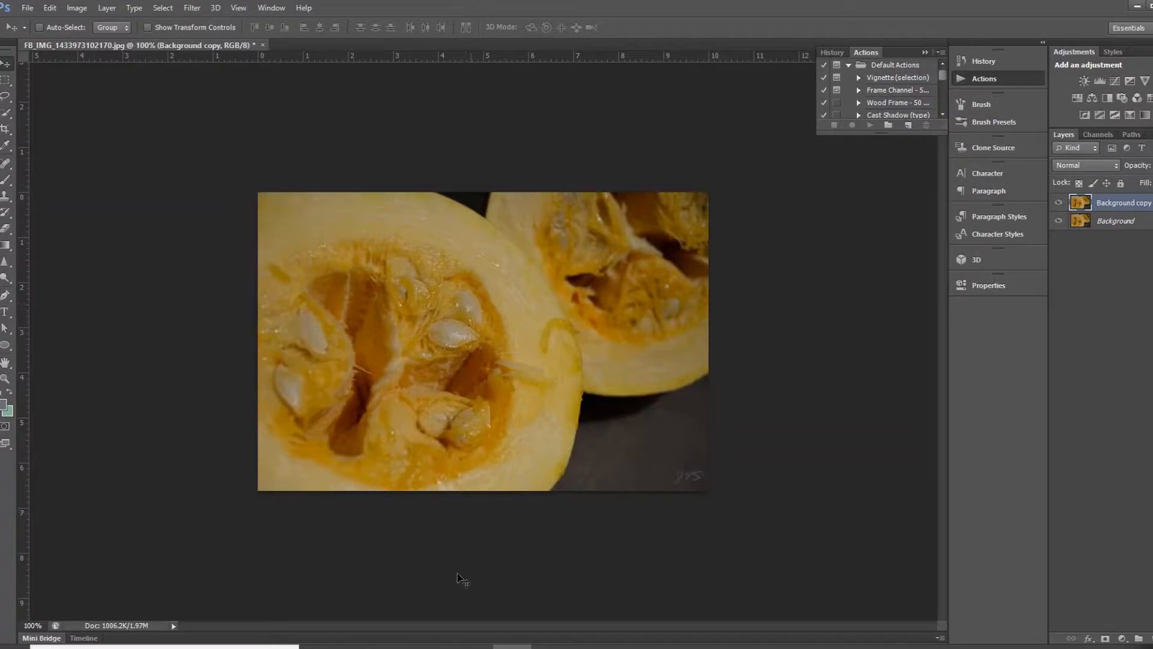
Switch to File Explorer to look over the photos in the "actions video" folder, and return to Photoshop.
{"action": "left_click", "coordinate": [434, 646]}
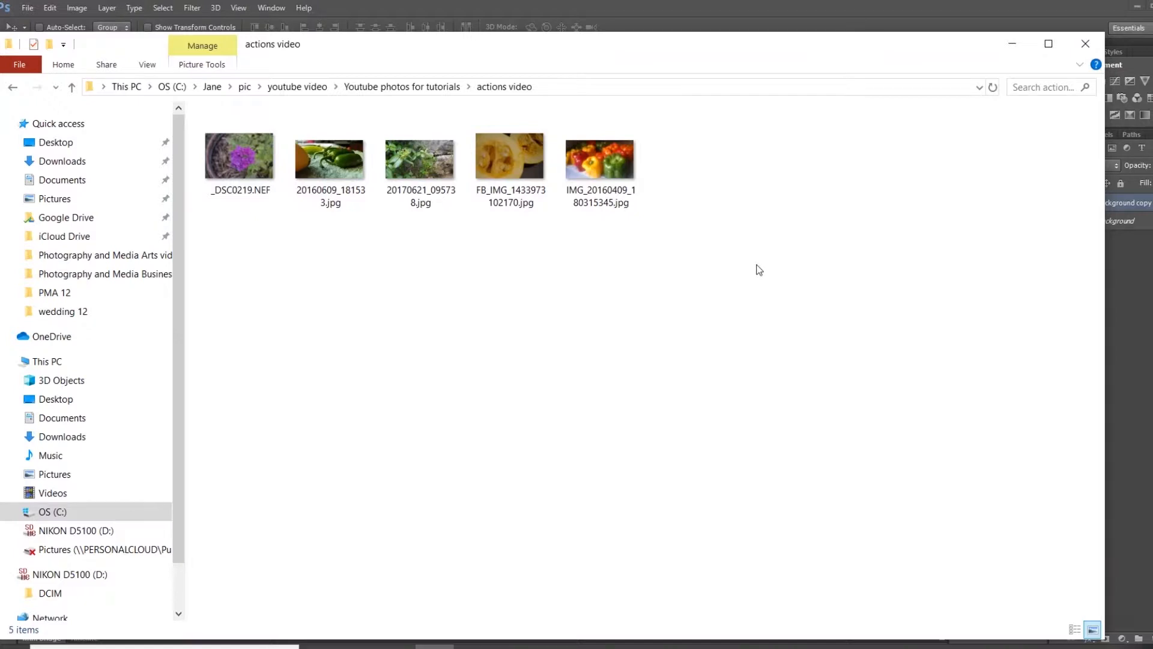
{"action": "left_click", "coordinate": [1012, 42]}
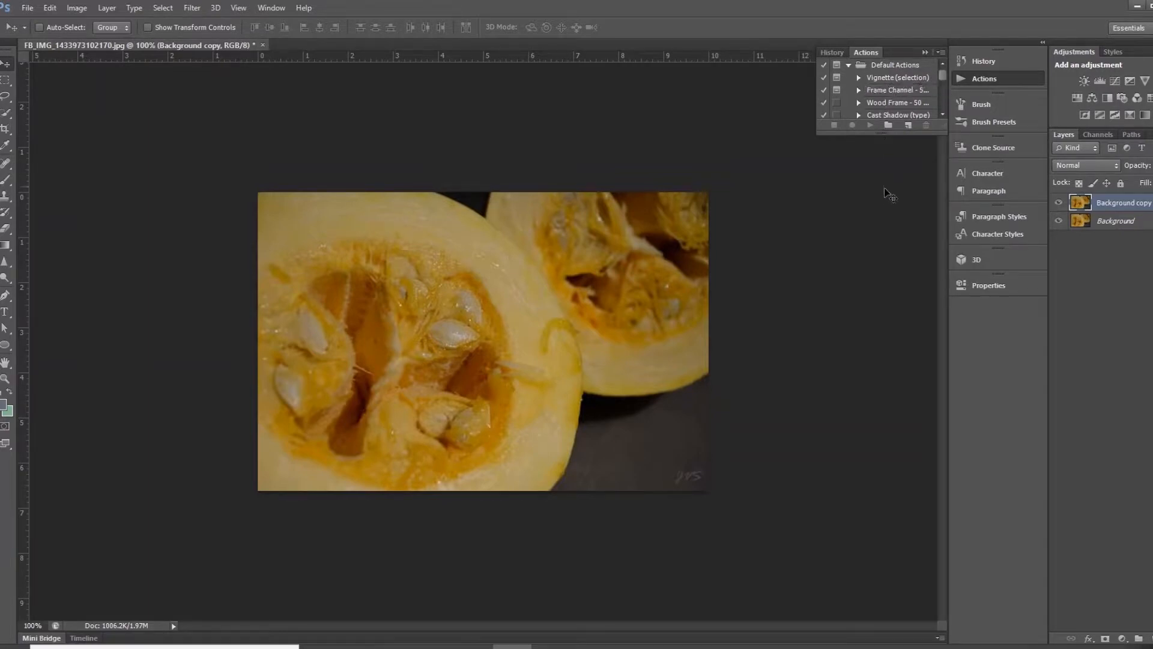
Create an action named "brightness and contrast for low light" in the Default Actions set, with no function key or color, and start recording.
{"action": "left_click", "coordinate": [908, 126]}
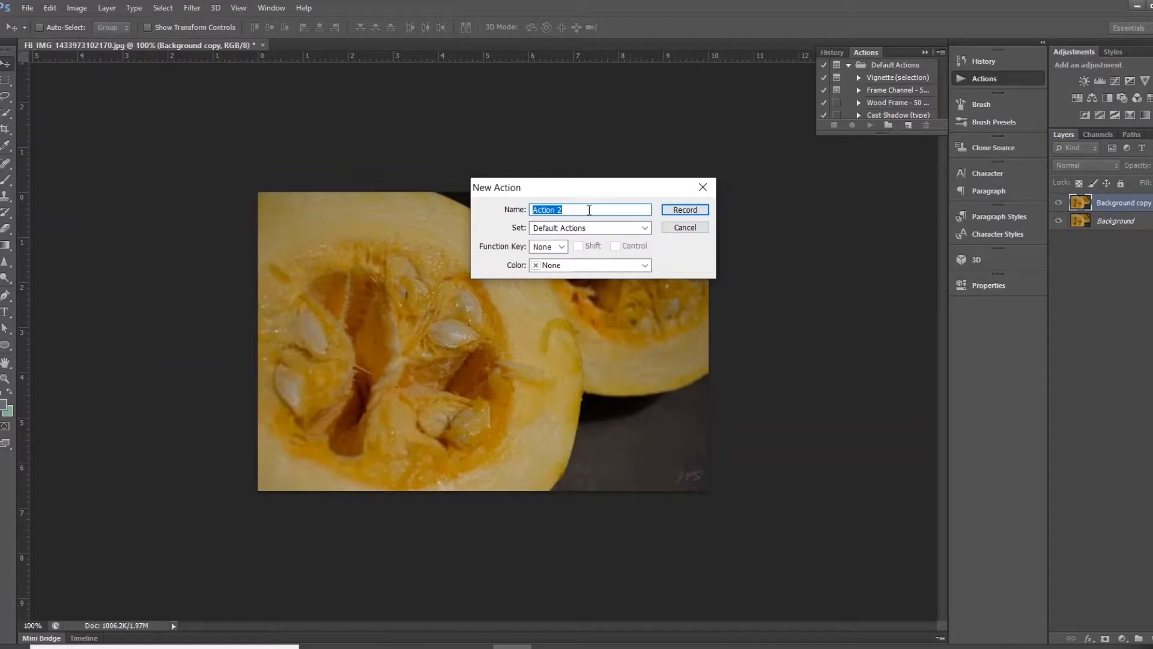
{"action": "type", "text": "brightness and"}
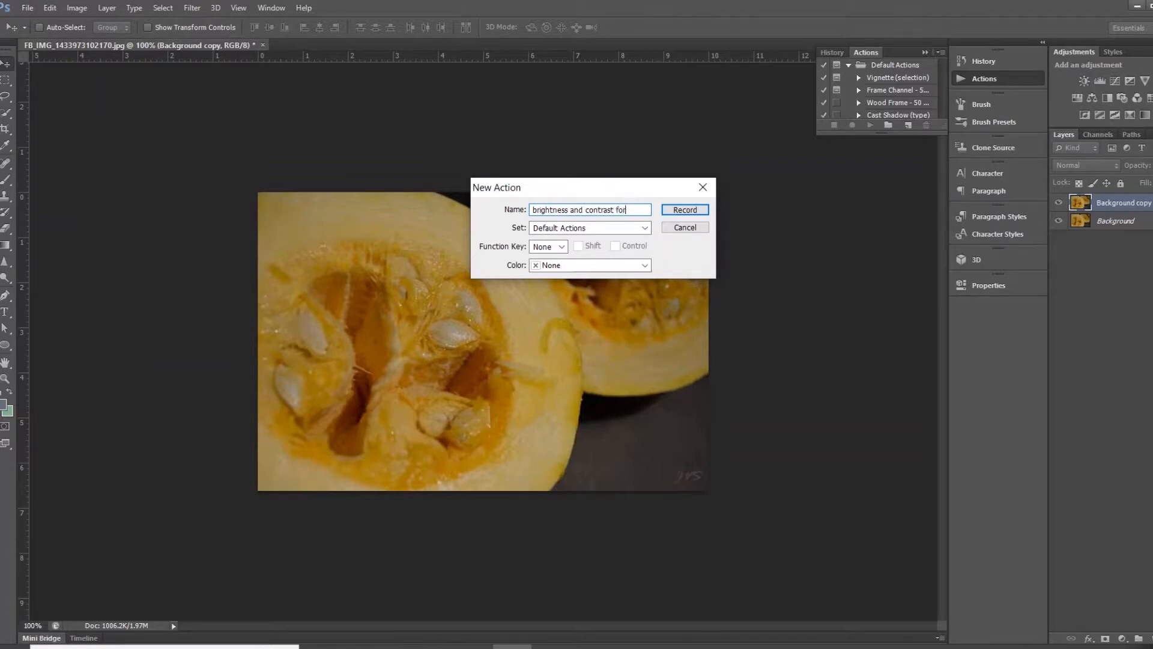
{"action": "type", "text": " contrast for low light"}
{"action": "left_click", "coordinate": [644, 228]}
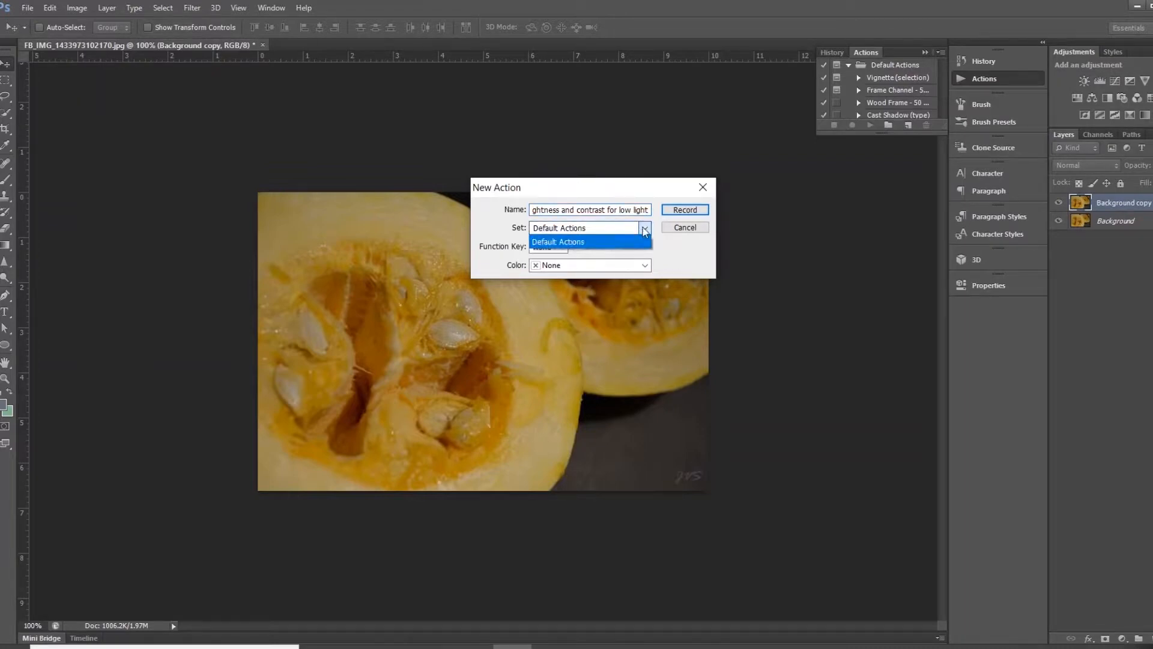
{"action": "left_click", "coordinate": [618, 241]}
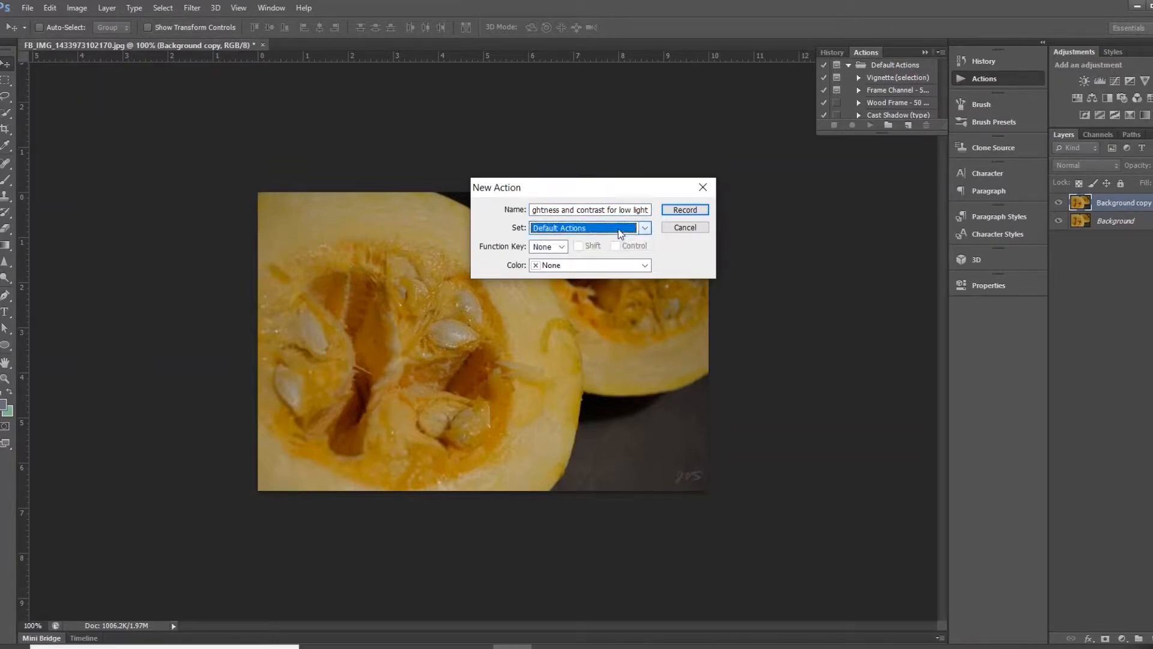
{"action": "left_click", "coordinate": [562, 248]}
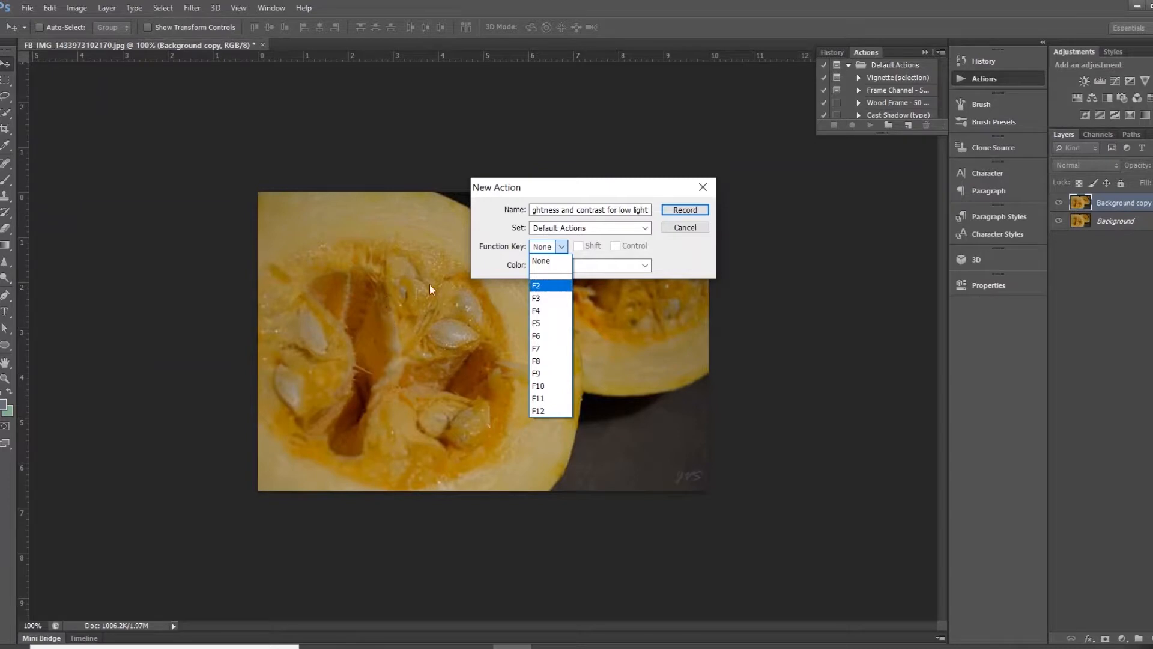
{"action": "left_click", "coordinate": [632, 267]}
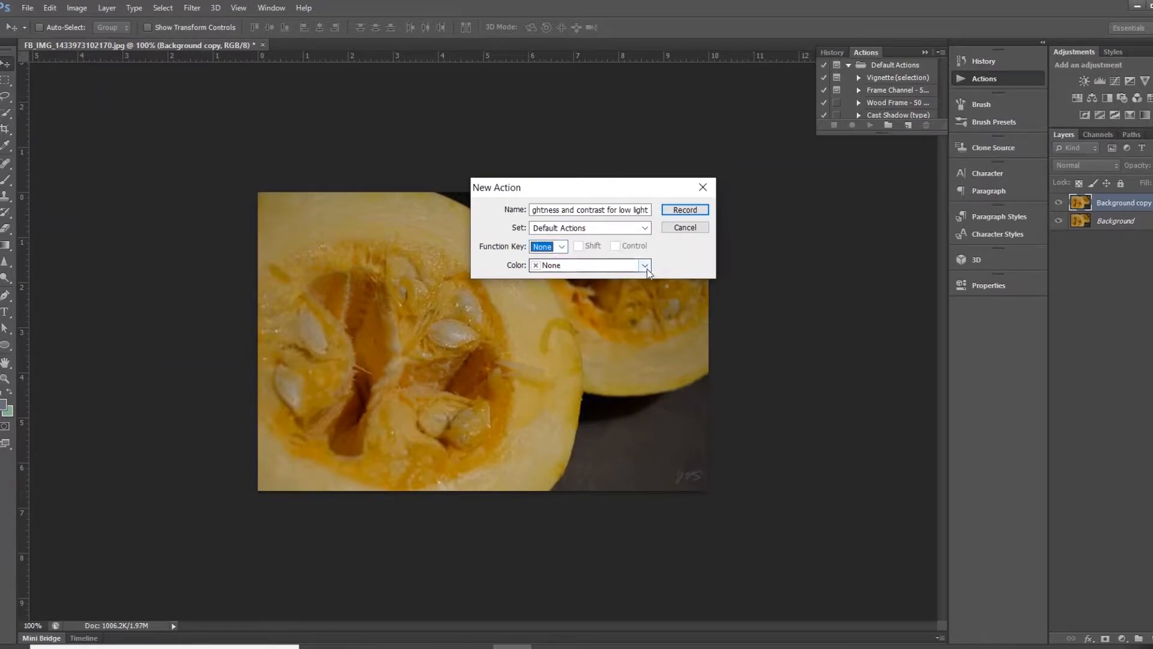
{"action": "left_click", "coordinate": [645, 265]}
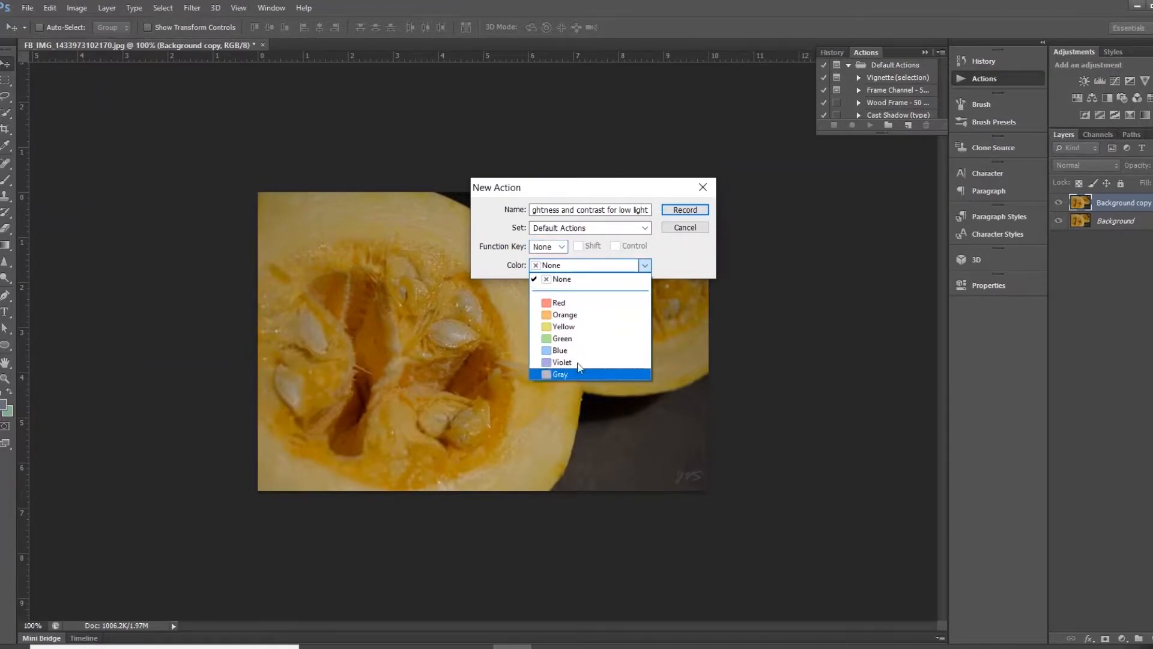
{"action": "left_click", "coordinate": [688, 213]}
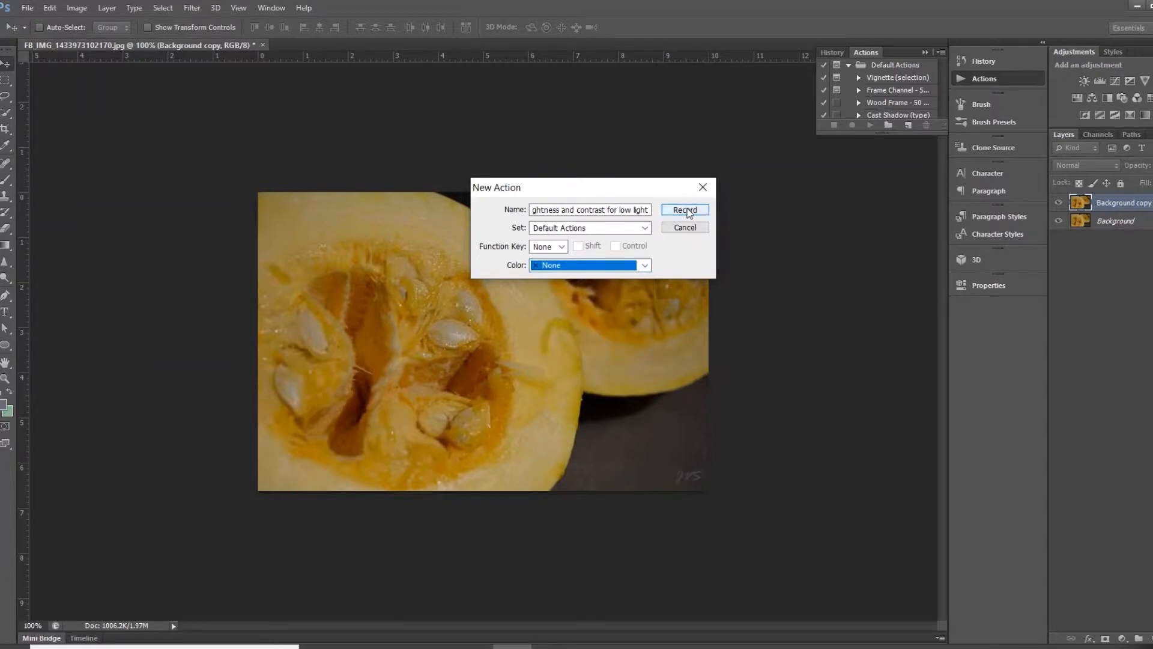
{"action": "left_click", "coordinate": [683, 213]}
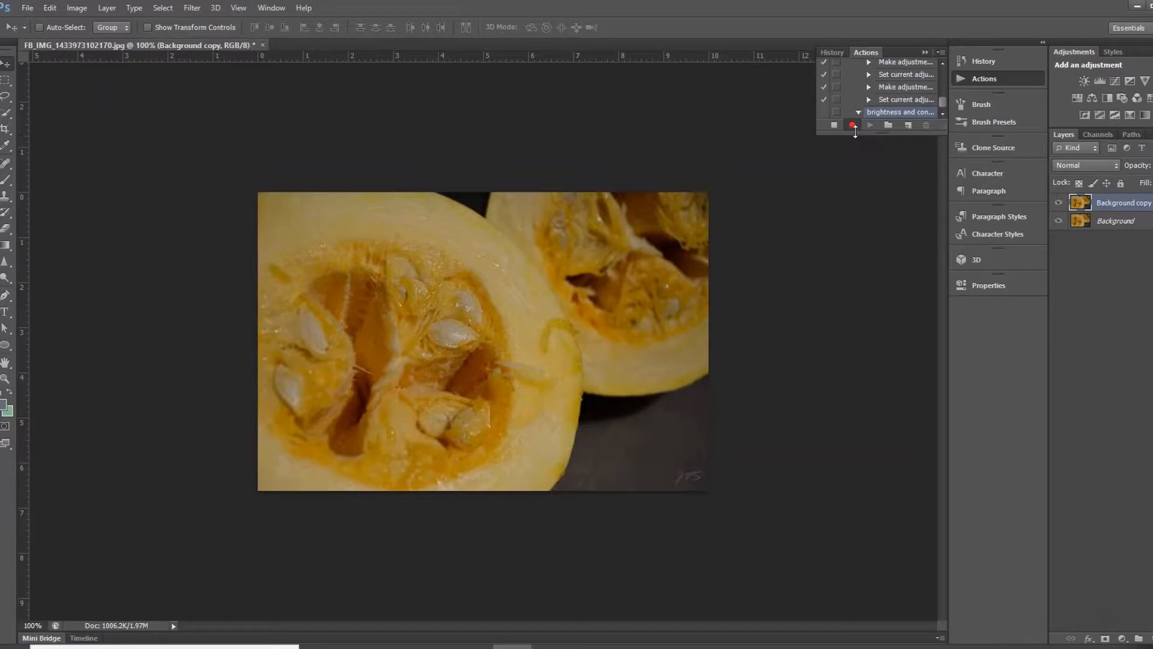
Add a Brightness/Contrast adjustment layer with brightness 52 and contrast 57.
{"action": "left_click", "coordinate": [1087, 84]}
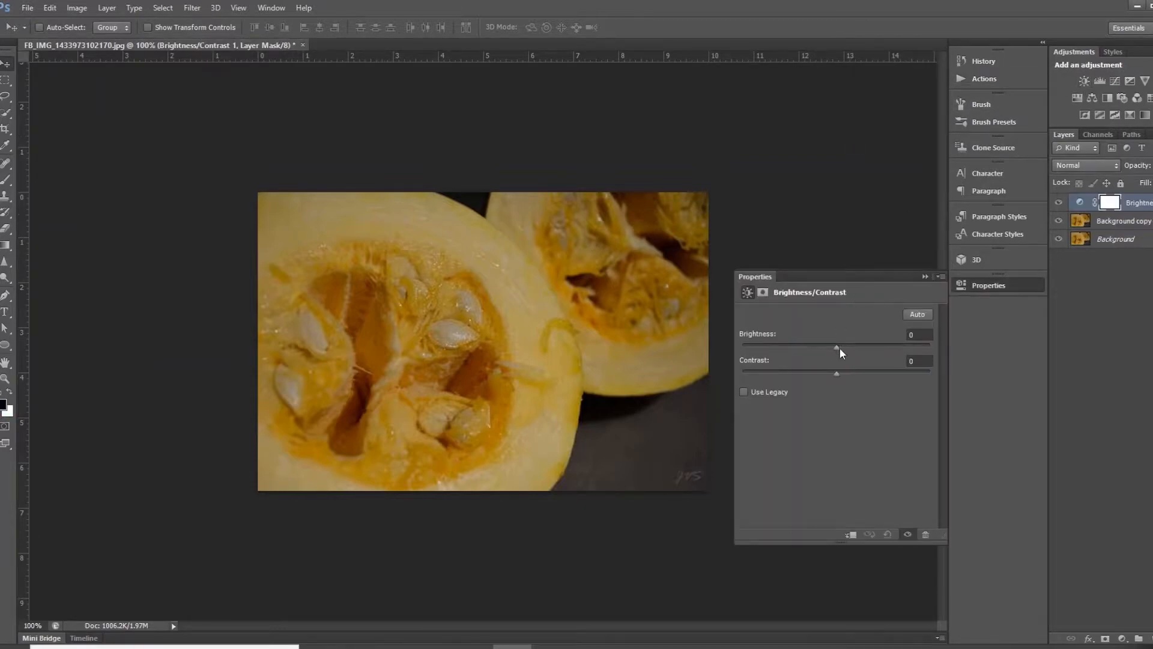
{"action": "left_click_drag", "start_coordinate": [842, 348], "coordinate": [860, 372]}
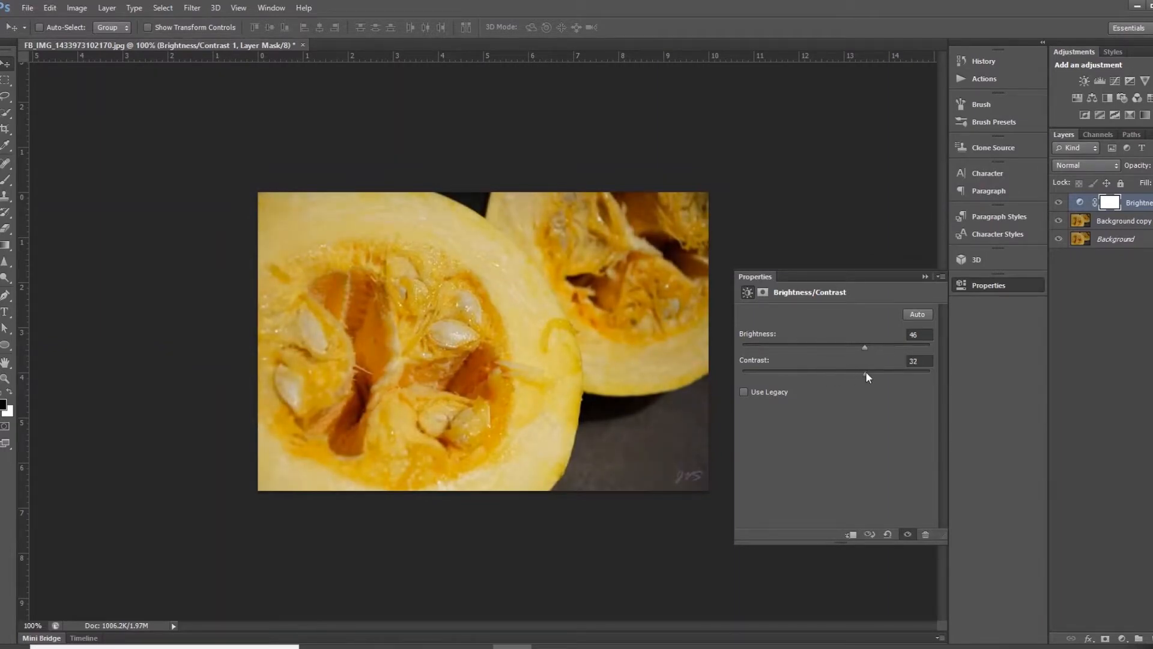
{"action": "left_click_drag", "start_coordinate": [867, 353], "coordinate": [869, 354]}
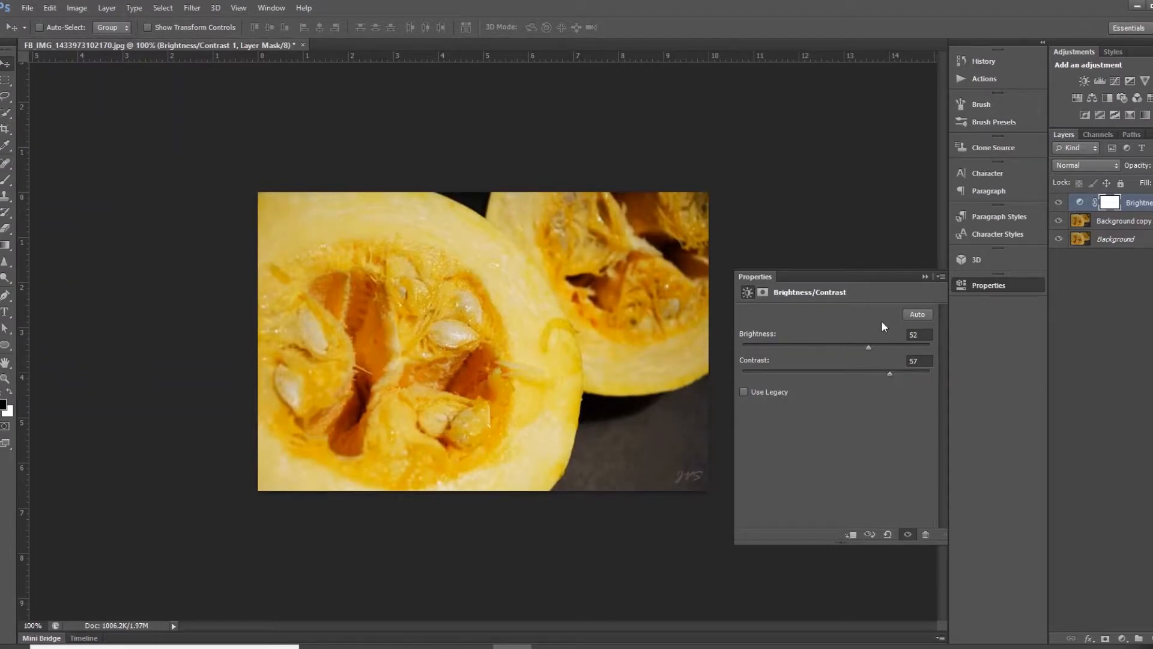
{"action": "left_click", "coordinate": [925, 276]}
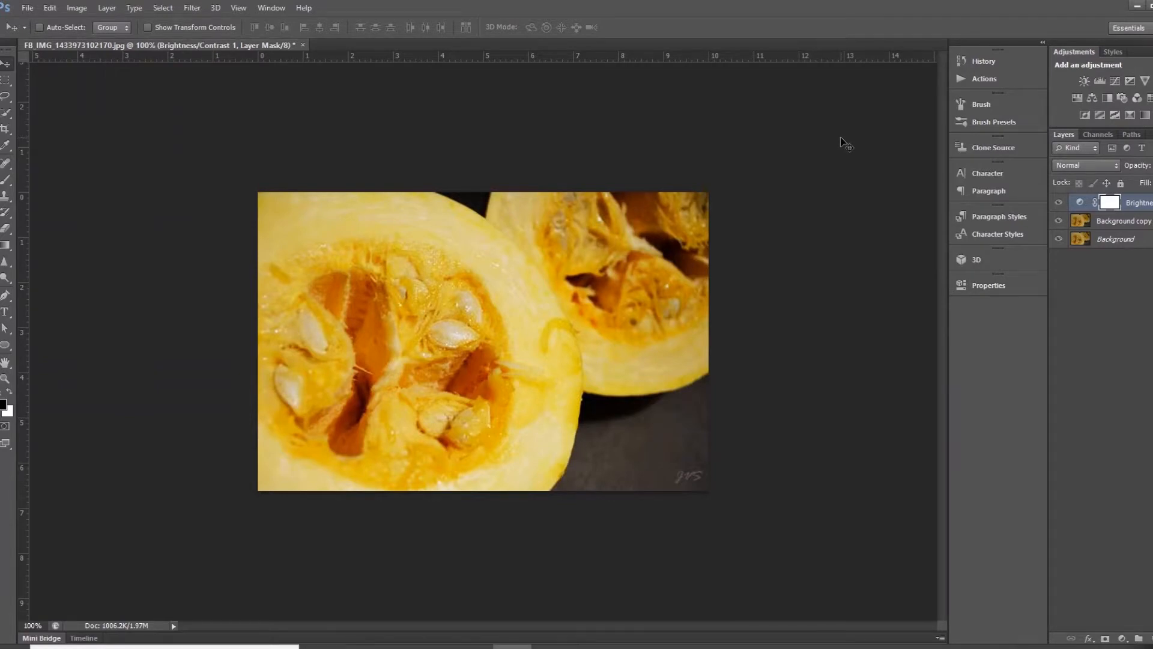
Stop recording the brightness and contrast action.
{"action": "left_click", "coordinate": [985, 79]}
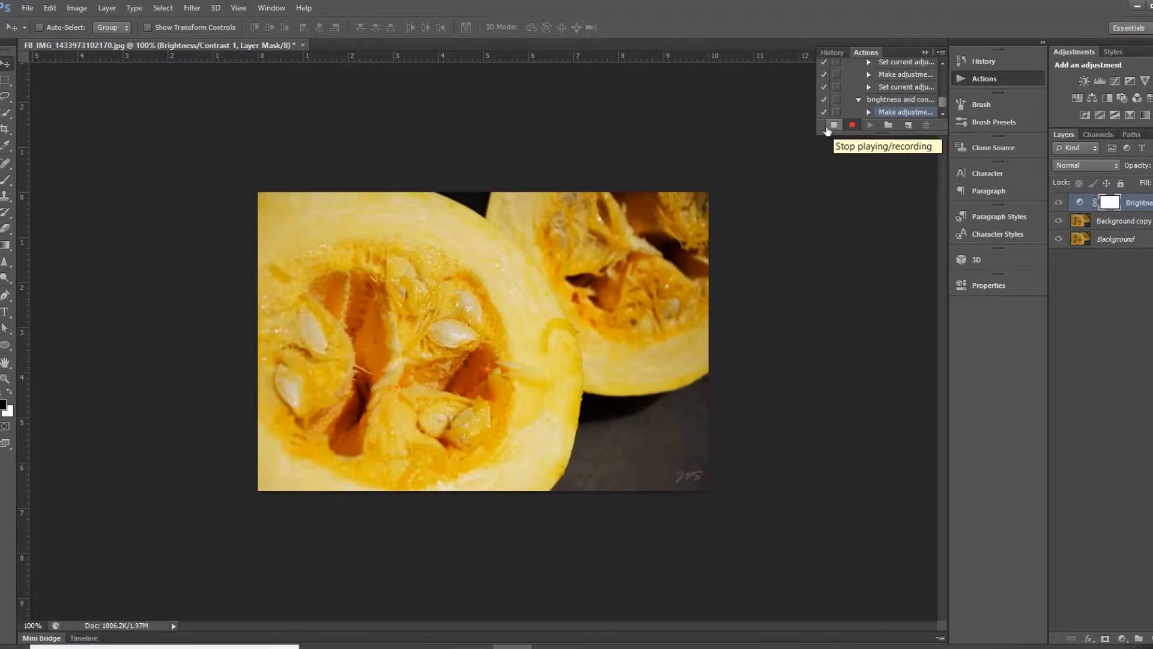
{"action": "left_click", "coordinate": [833, 127]}
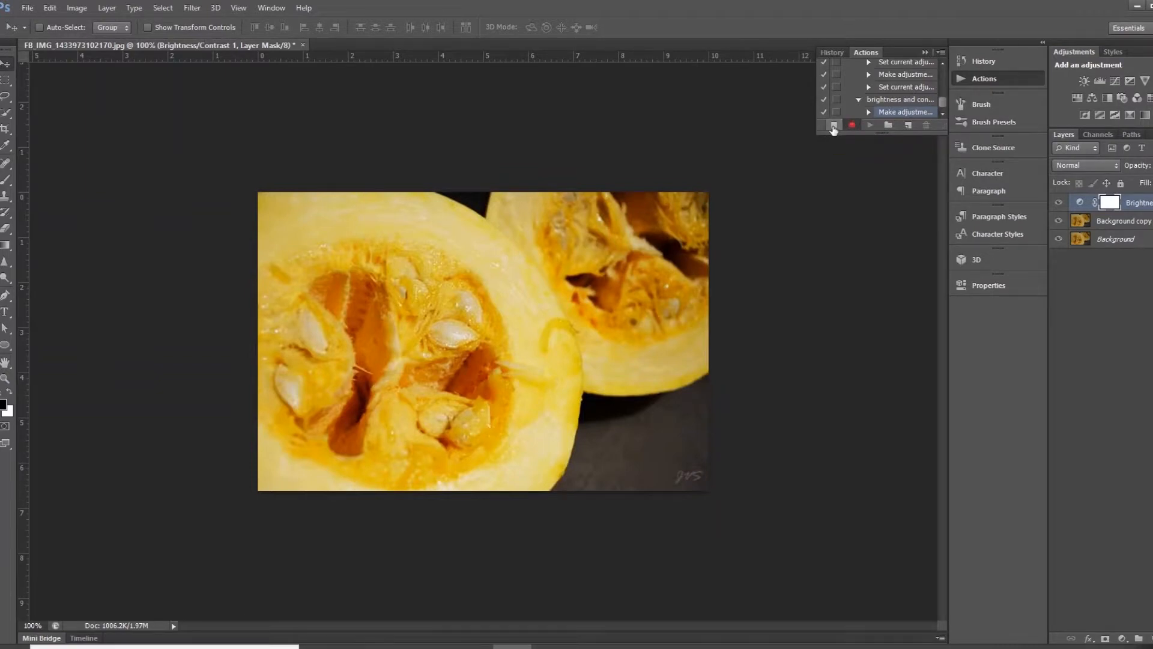
{"action": "left_click", "coordinate": [834, 127]}
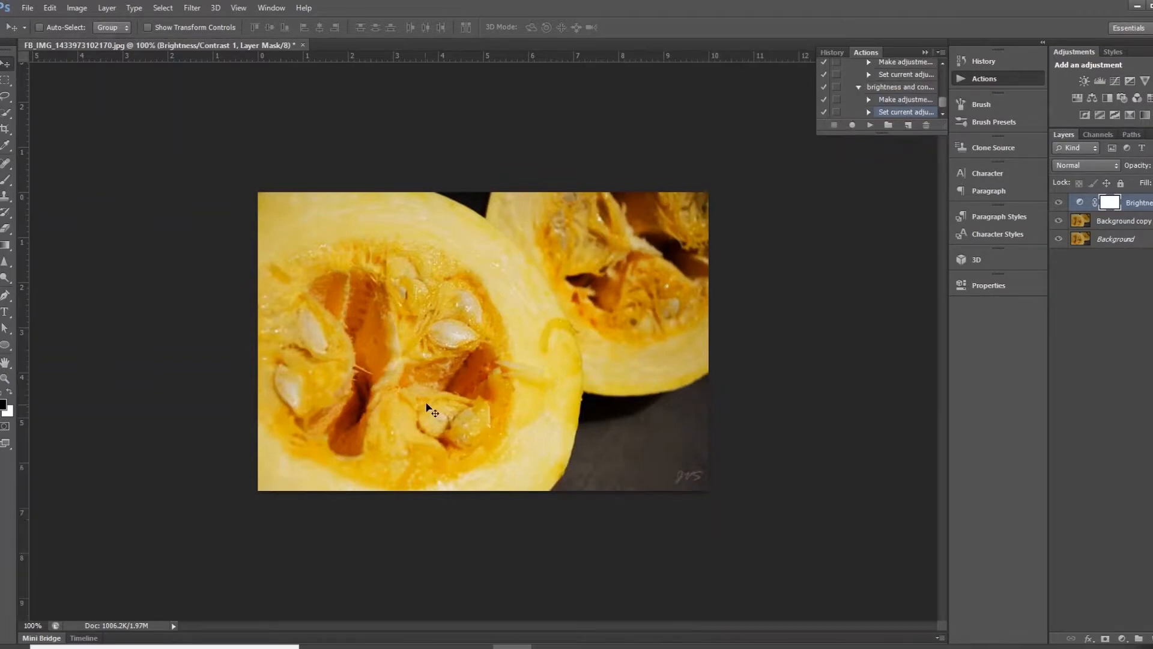
Check in File Explorer where the "actions video" folder sits within "Youtube photos for tutorials" and which photos it holds, and return to Photoshop.
{"action": "left_click", "coordinate": [435, 648]}
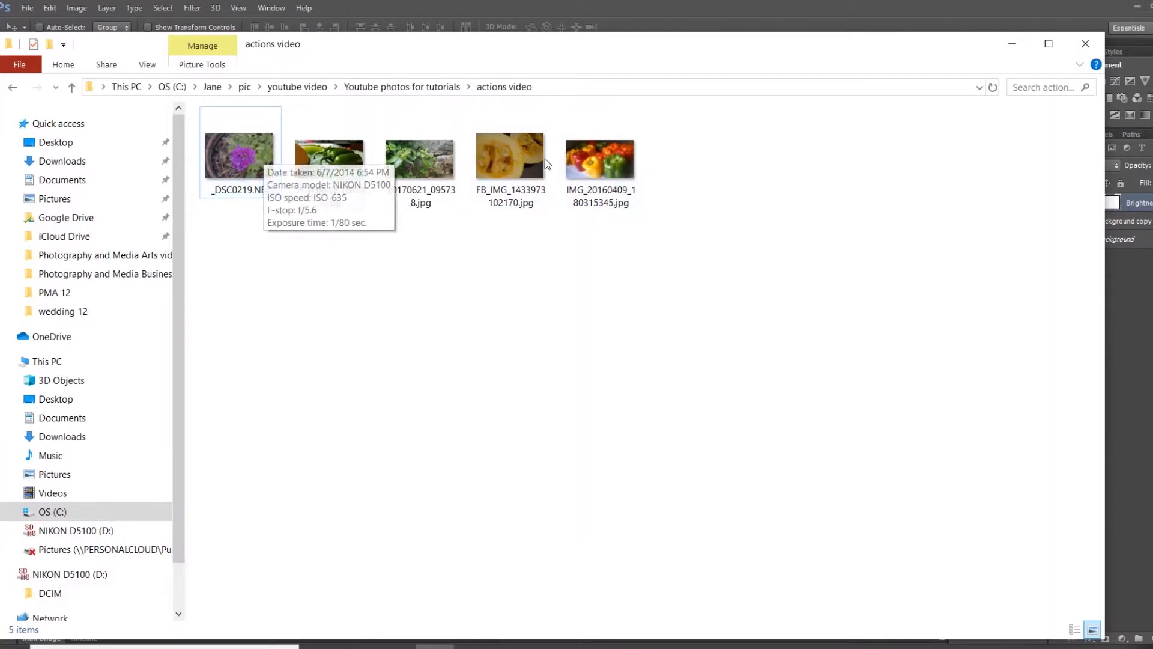
{"action": "left_click", "coordinate": [438, 87]}
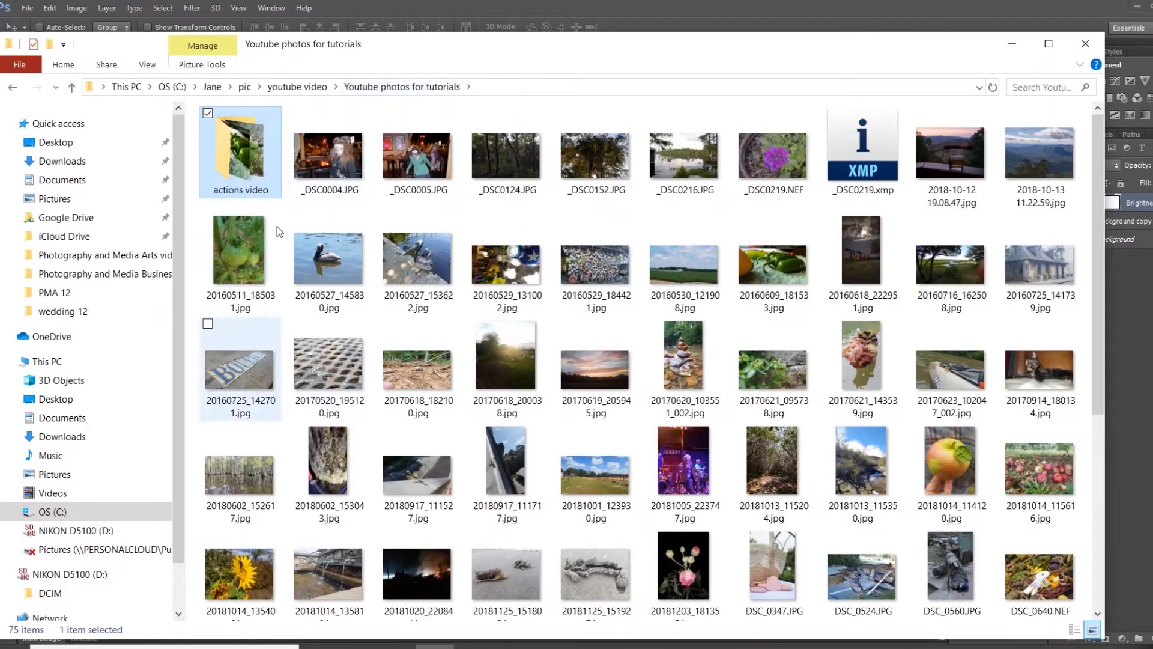
{"action": "double_click", "coordinate": [240, 159]}
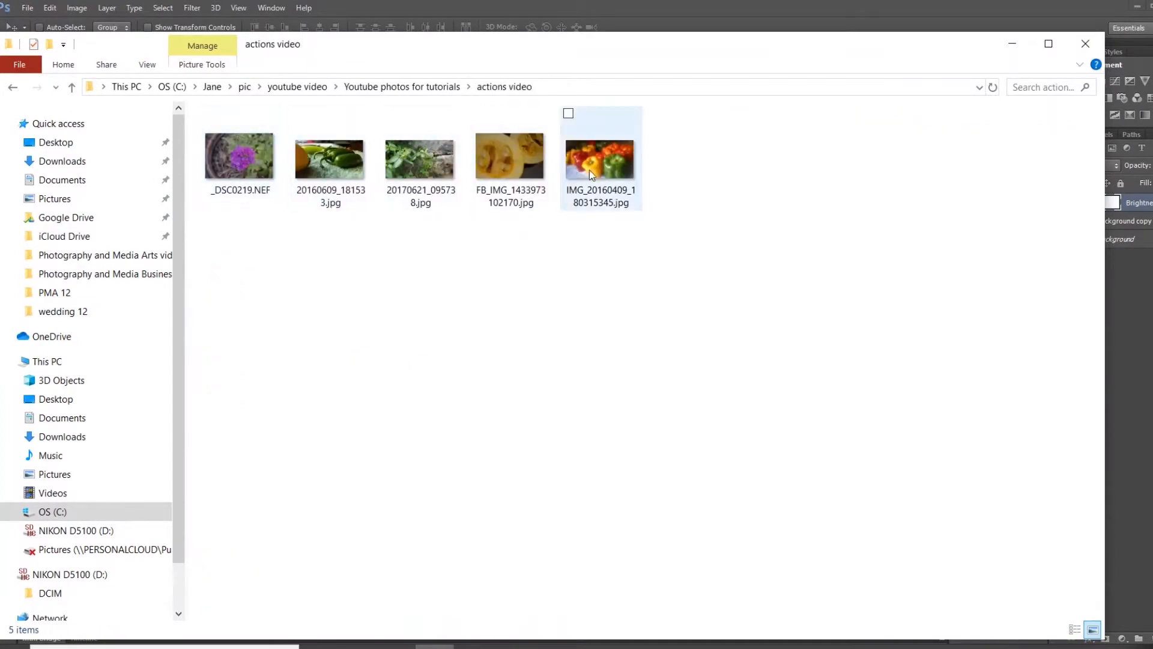
{"action": "left_click", "coordinate": [1012, 47]}
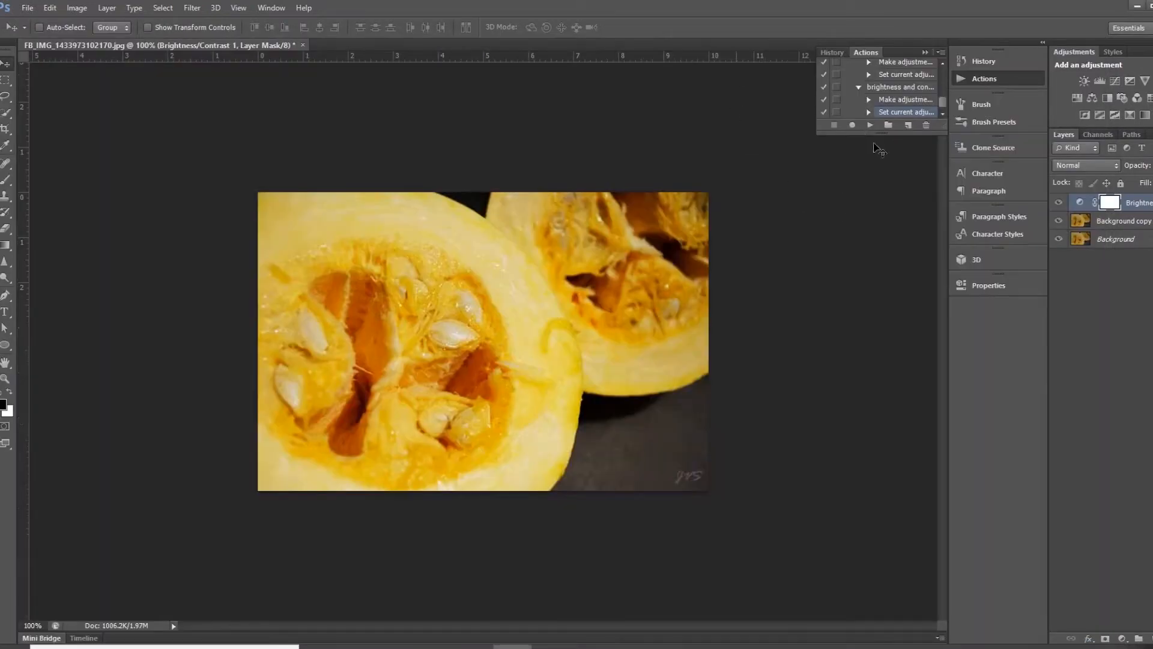
Open the Image Processor script and choose the "actions video" folder inside "Youtube photos for tutorials" as the source of images.
{"action": "left_click", "coordinate": [30, 11]}
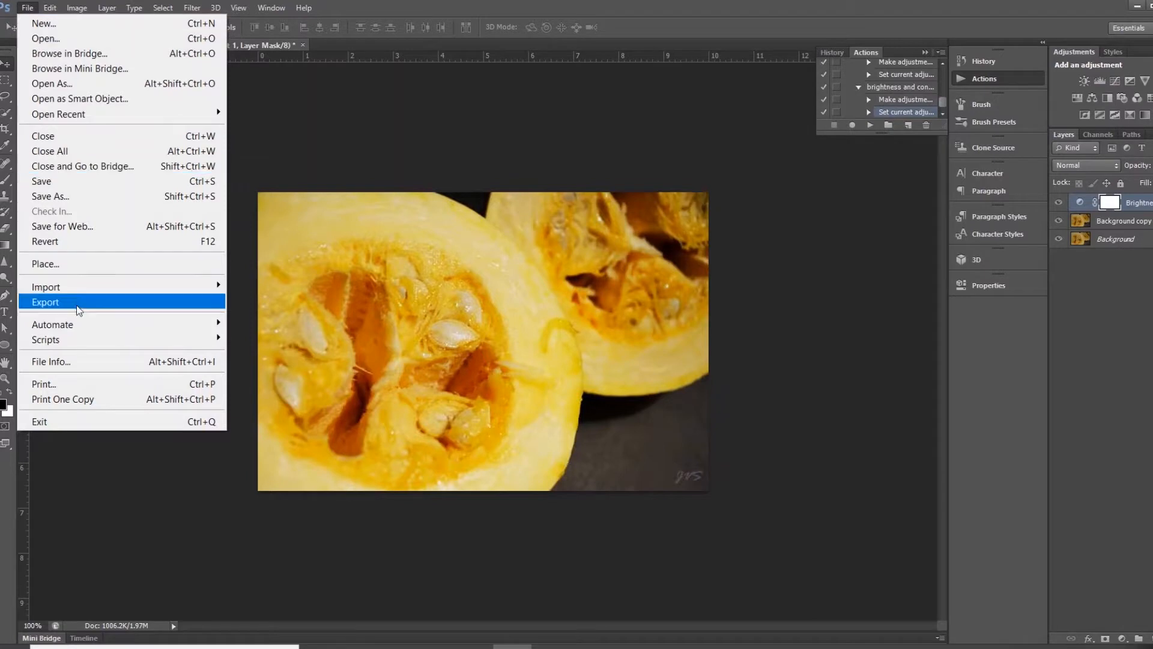
{"action": "mouse_move", "coordinate": [86, 347]}
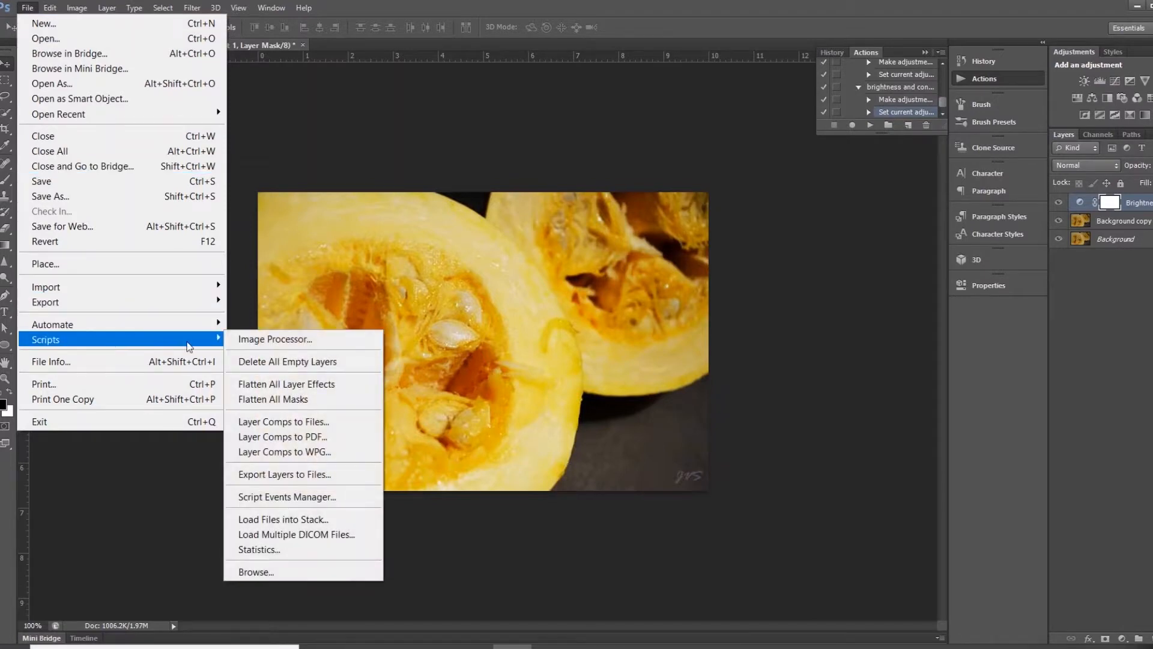
{"action": "left_click", "coordinate": [238, 343]}
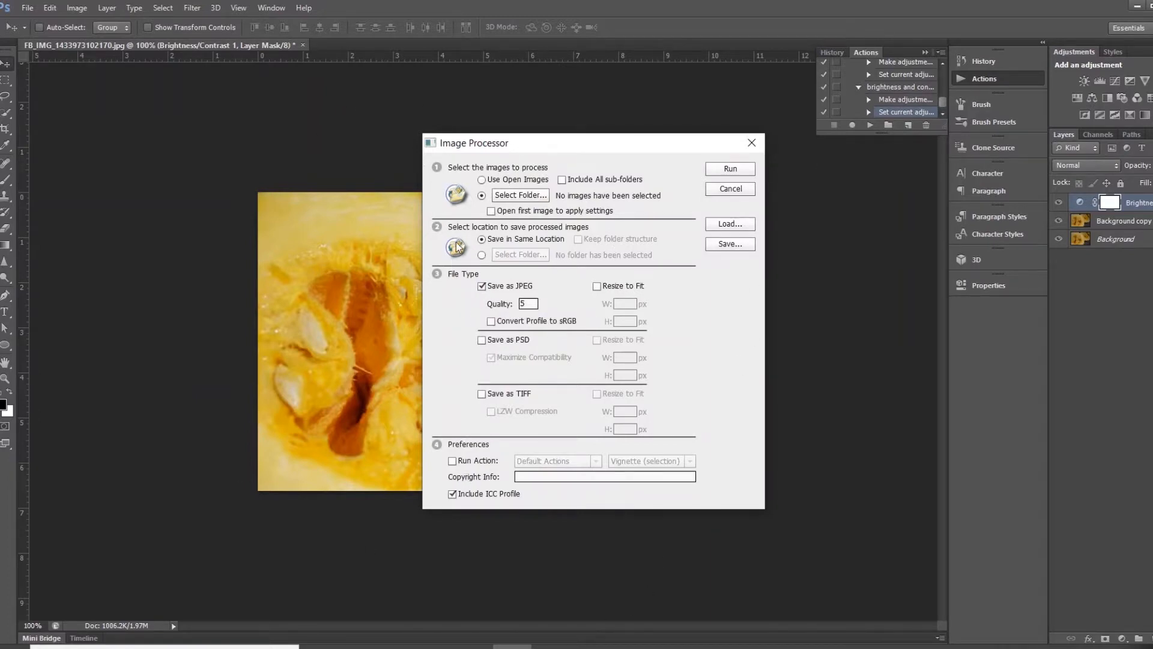
{"action": "left_click", "coordinate": [527, 197]}
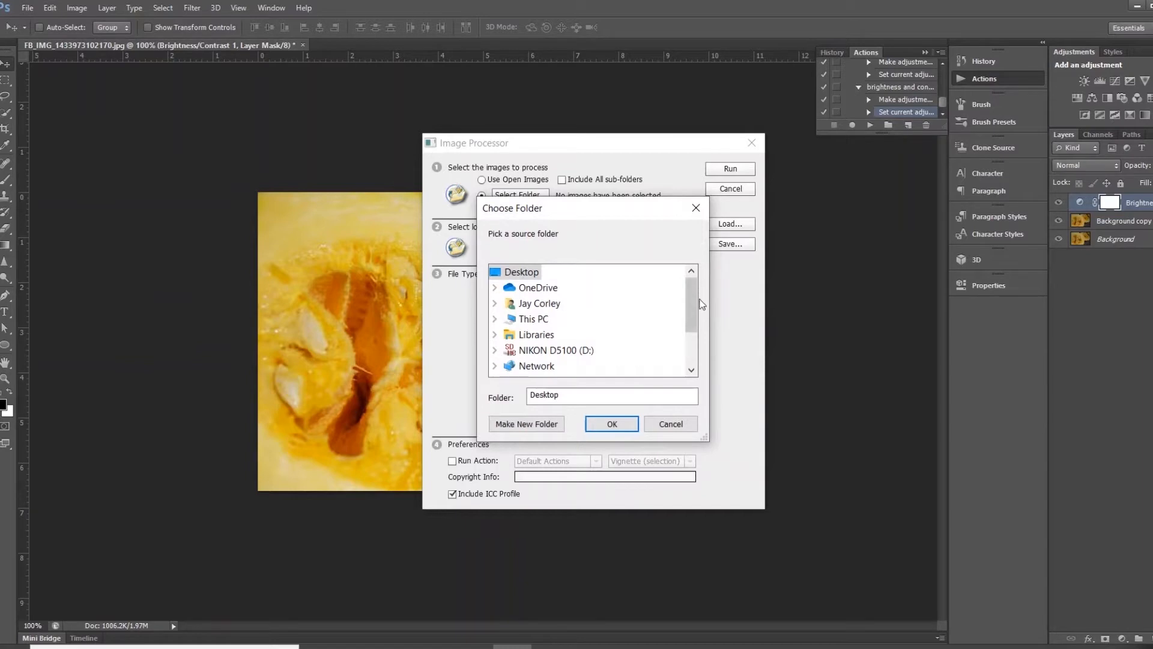
{"action": "scroll", "coordinate": [608, 322], "scroll_direction": "down", "scroll_amount": 3}
{"action": "double_click", "coordinate": [555, 320]}
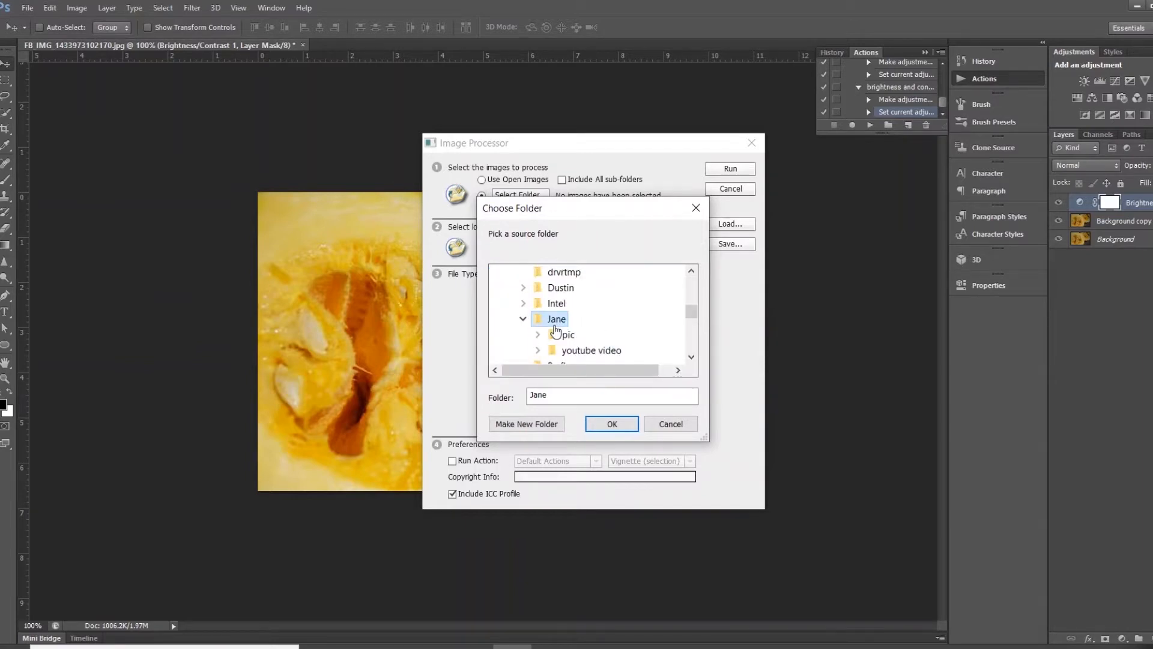
{"action": "double_click", "coordinate": [568, 286]}
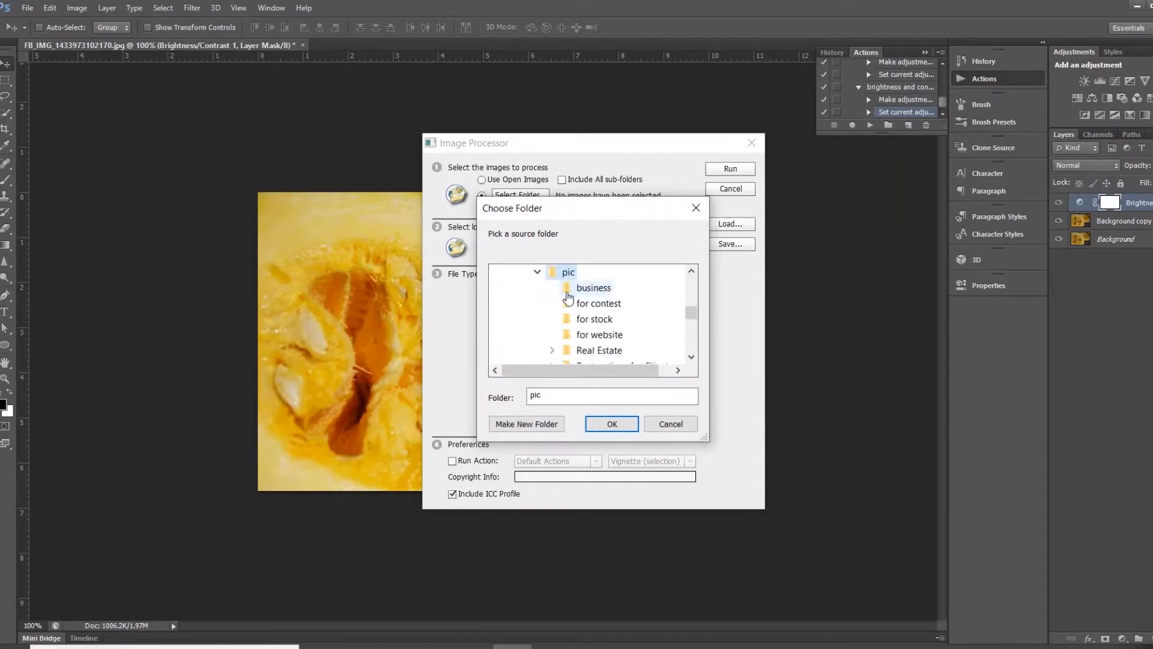
{"action": "scroll", "coordinate": [625, 297], "scroll_direction": "down", "scroll_amount": 1}
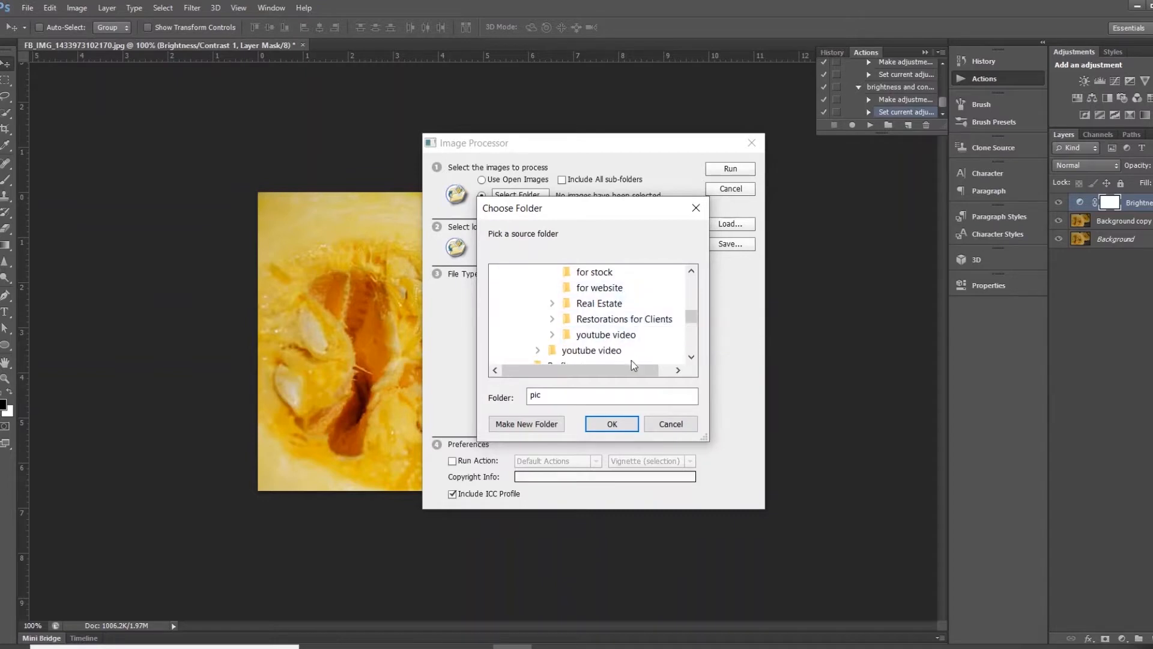
{"action": "scroll", "coordinate": [603, 356], "scroll_direction": "down", "scroll_amount": 1}
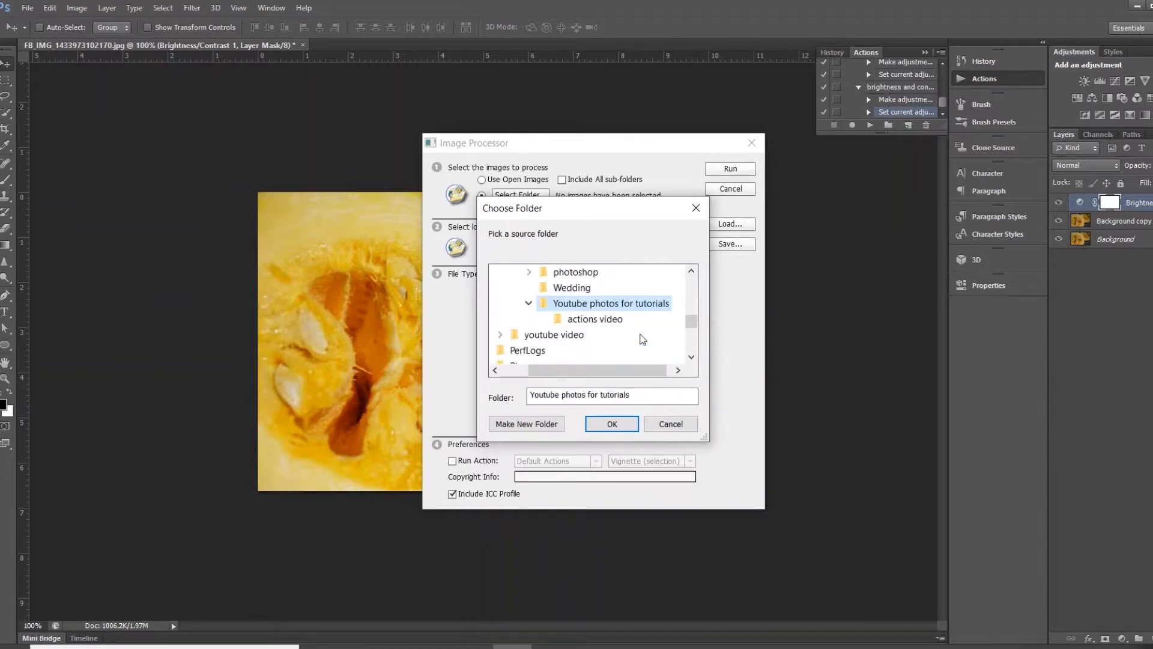
{"action": "left_click", "coordinate": [595, 320]}
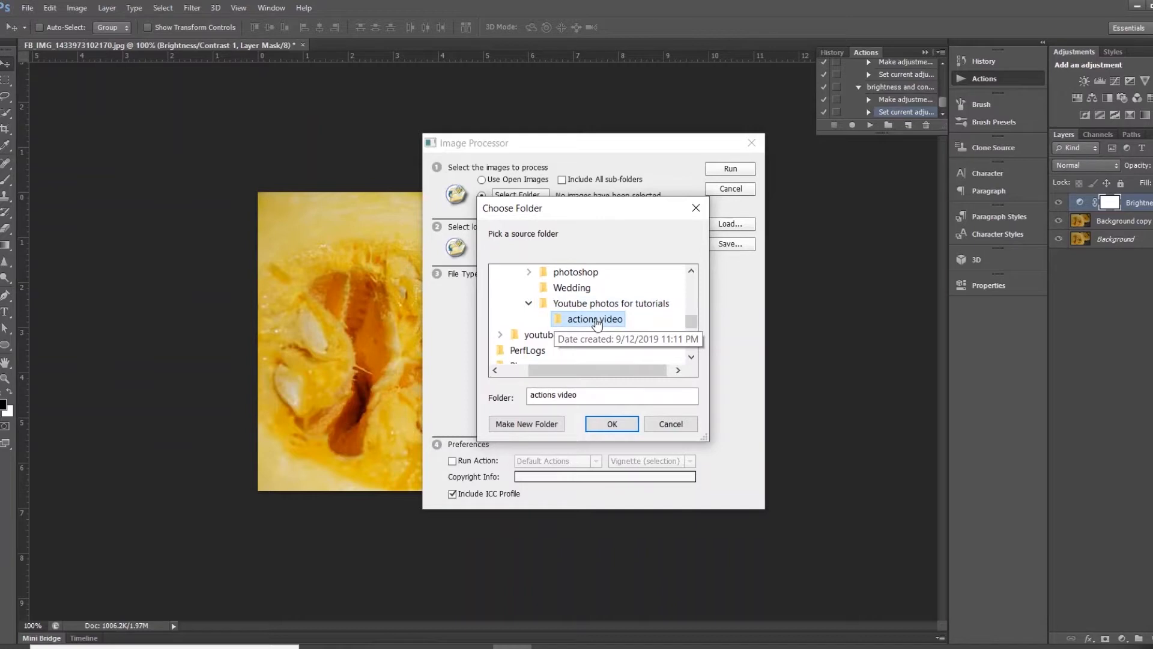
{"action": "left_click", "coordinate": [611, 424]}
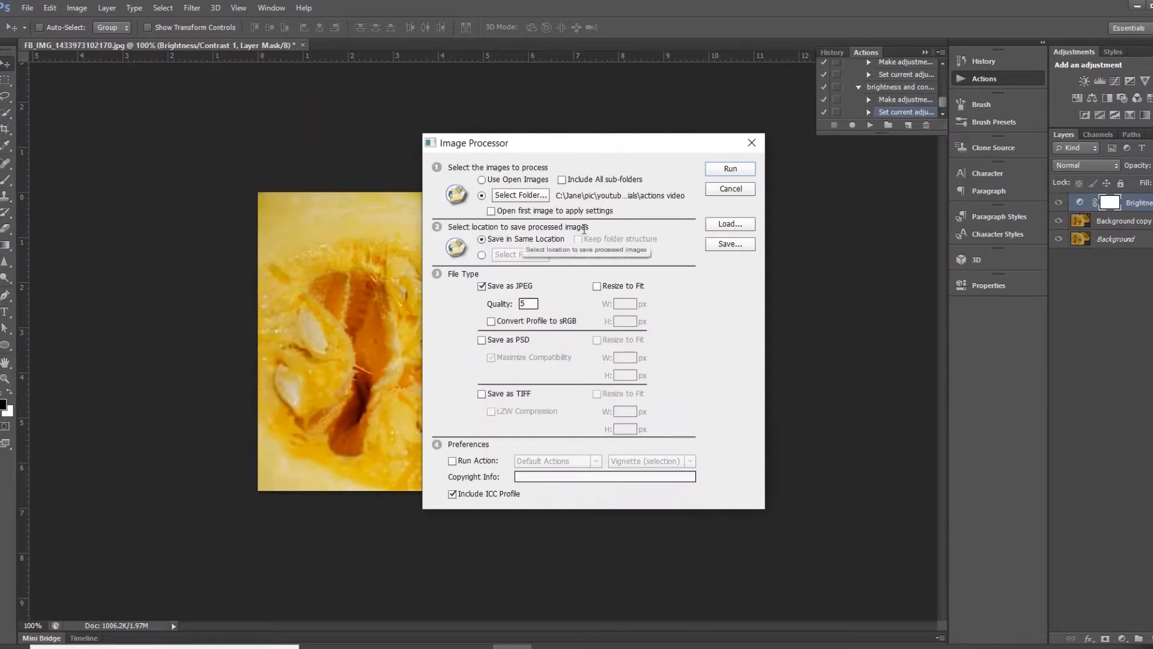
Set the processed images to save in a separate folder instead of the same location, without picking a destination folder.
{"action": "left_click", "coordinate": [482, 254]}
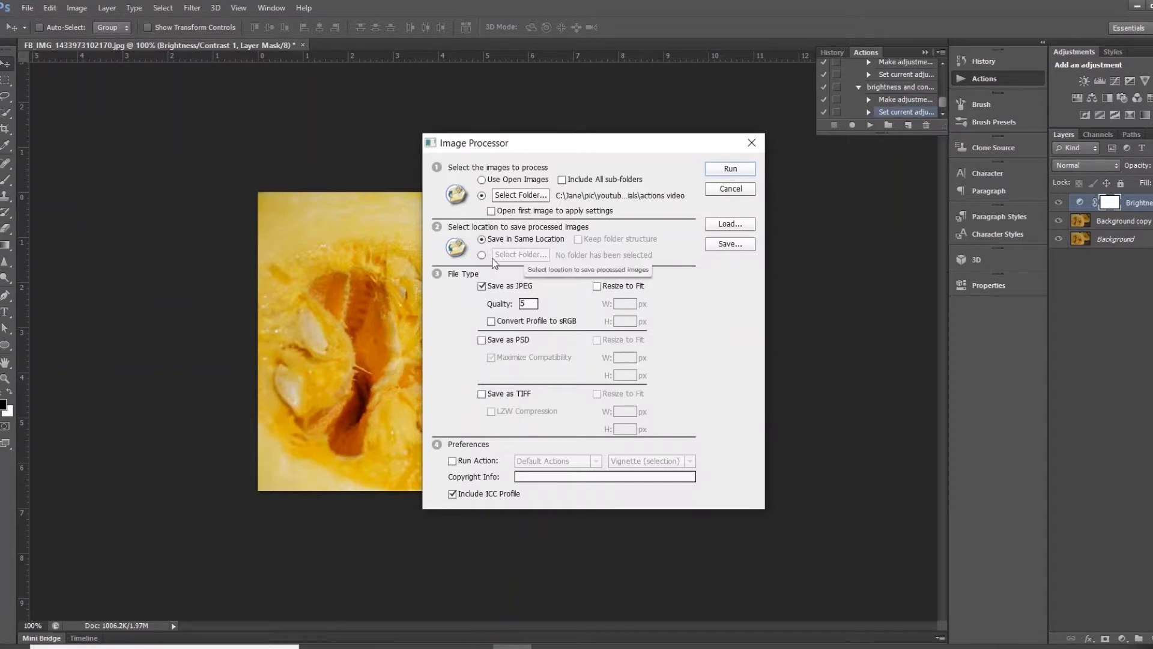
{"action": "left_click", "coordinate": [505, 256]}
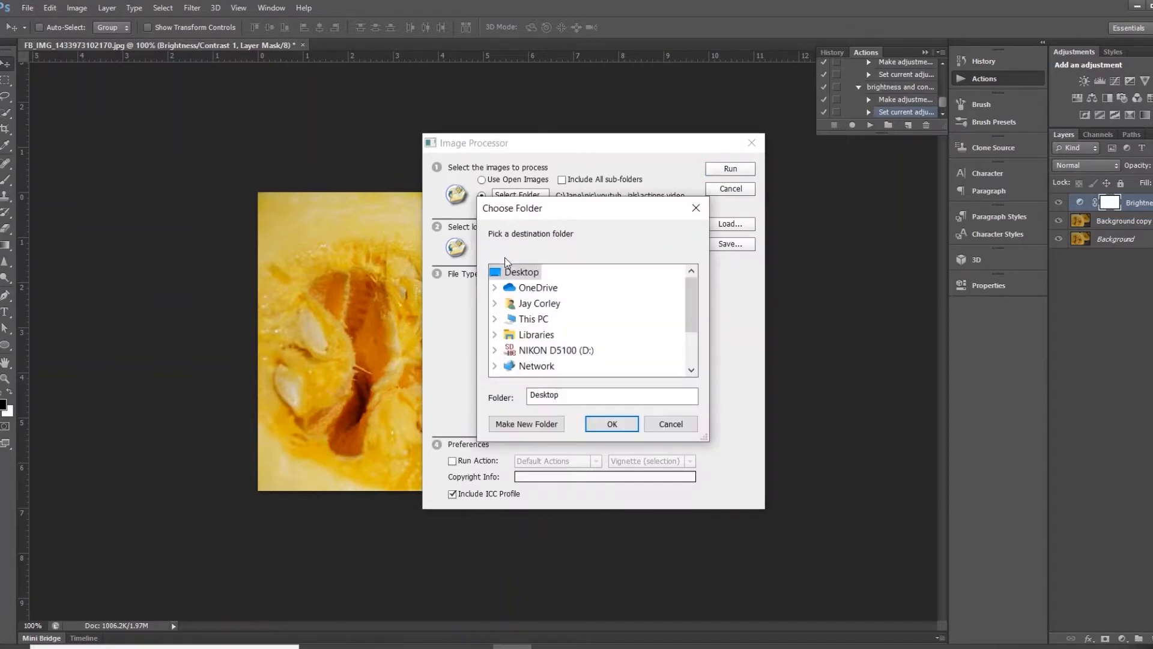
{"action": "left_click", "coordinate": [660, 423]}
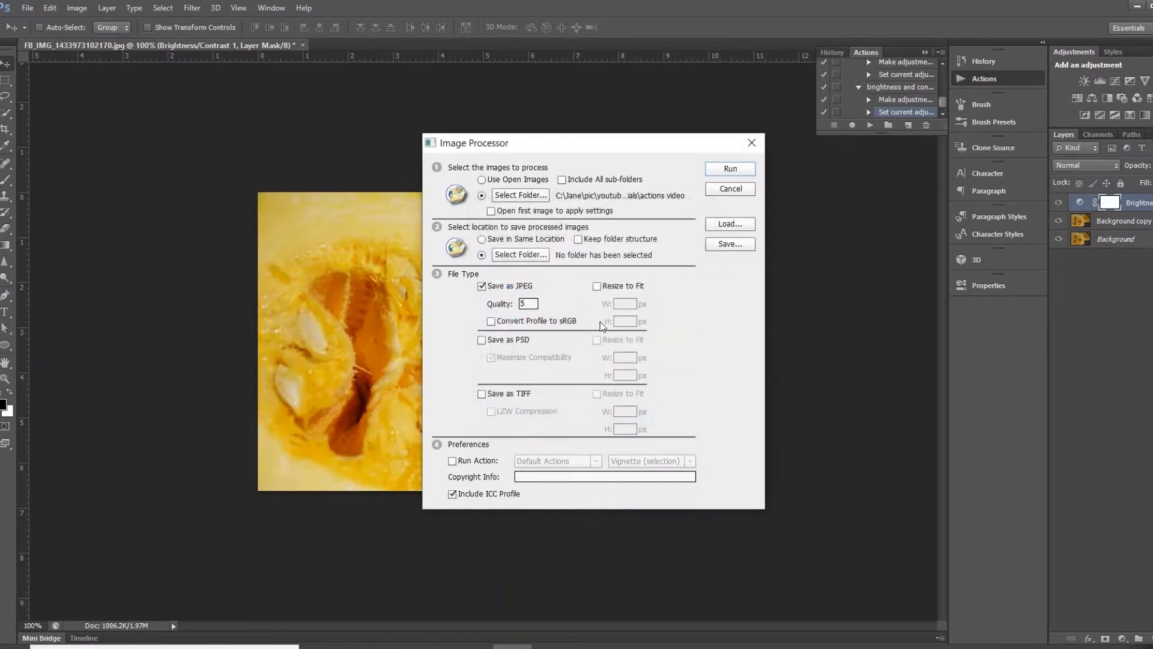
Set the processed images to save in the same location as JPEG files with quality 8.
{"action": "left_click", "coordinate": [482, 239]}
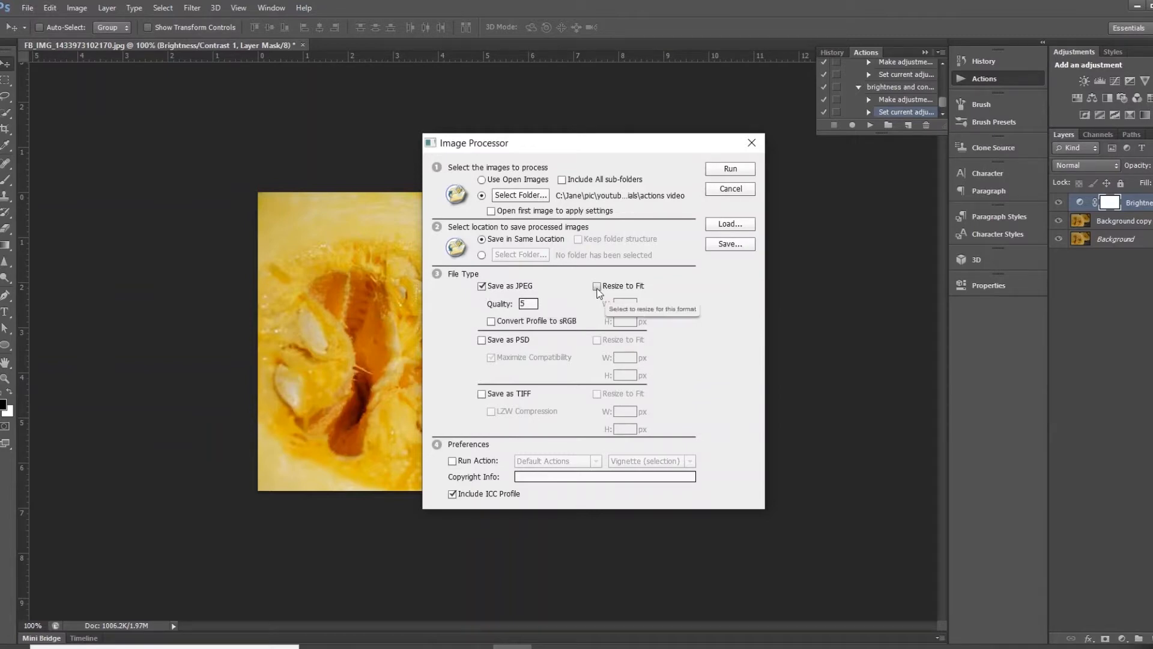
{"action": "left_click", "coordinate": [521, 303]}
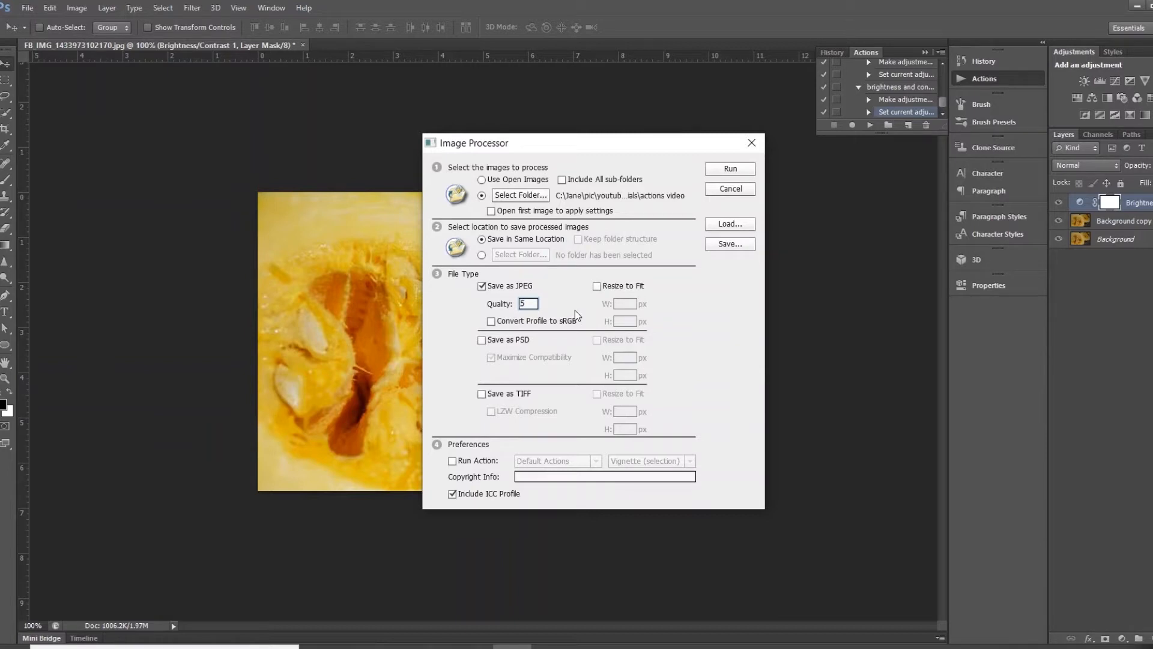
{"action": "key", "text": "Delete"}
{"action": "type", "text": "8"}
Enable running an action on the images and choose "brightness and contrast for low light" from the Default Actions set.
{"action": "left_click", "coordinate": [452, 460]}
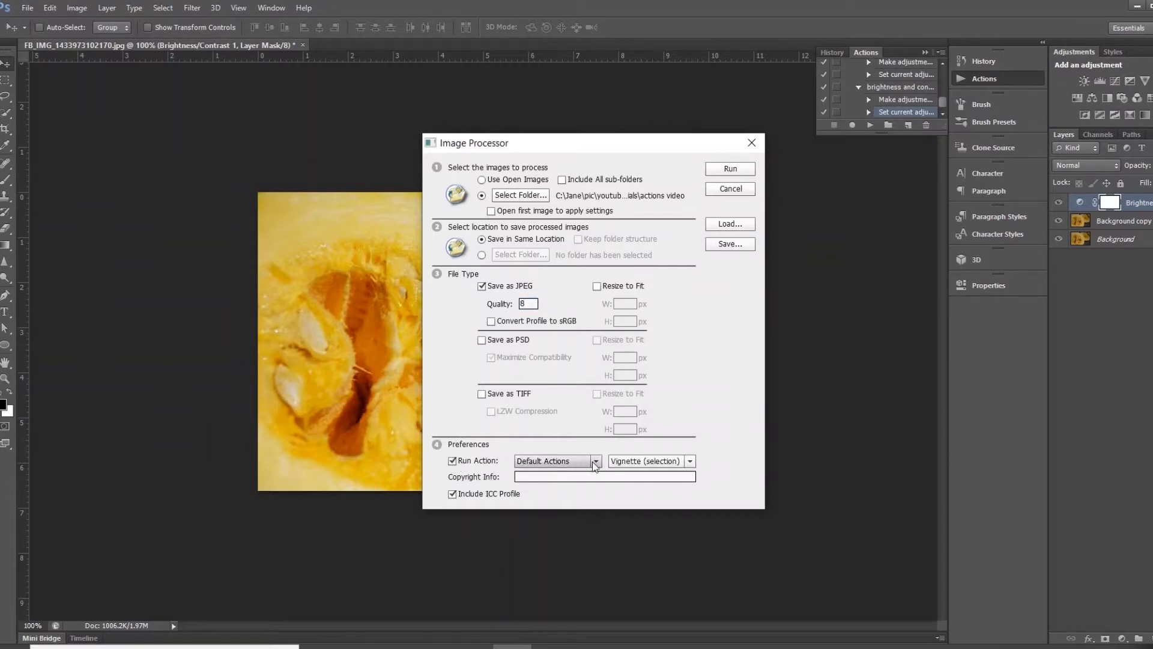
{"action": "left_click", "coordinate": [543, 460]}
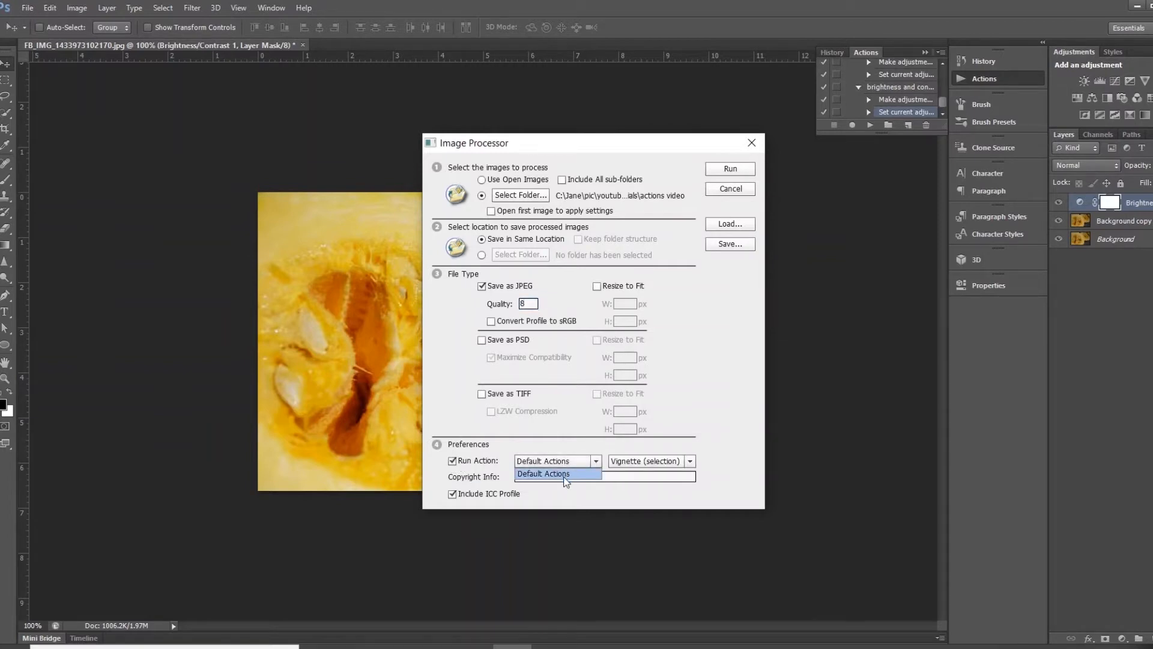
{"action": "left_click", "coordinate": [564, 475]}
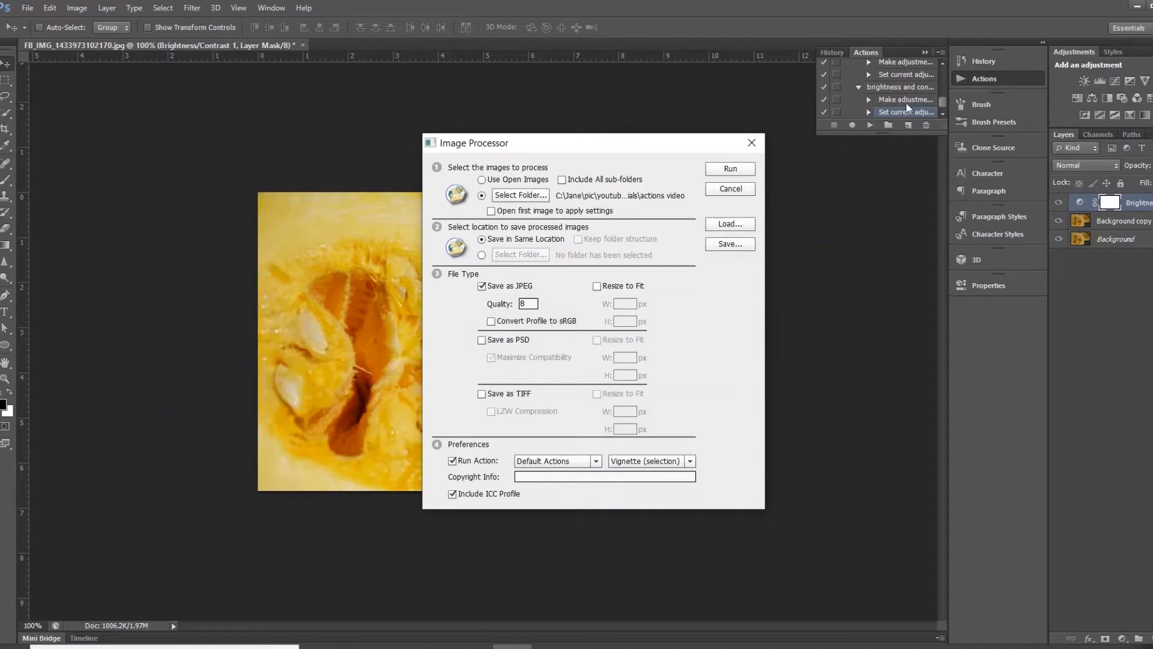
{"action": "left_click", "coordinate": [691, 463]}
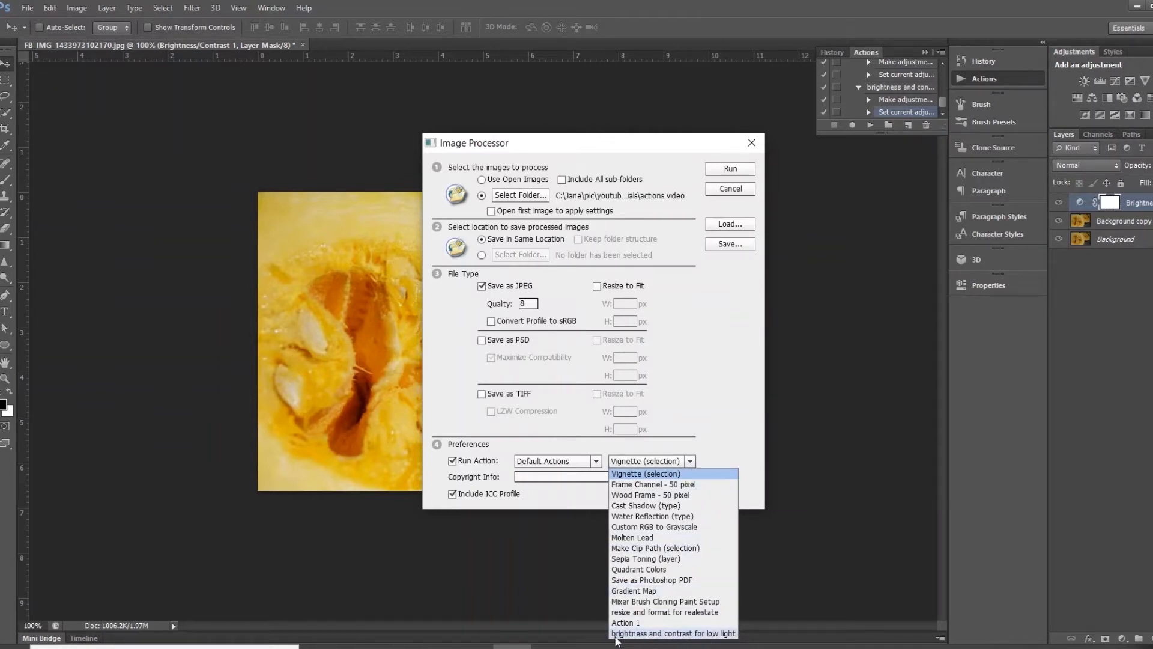
{"action": "left_click", "coordinate": [678, 635]}
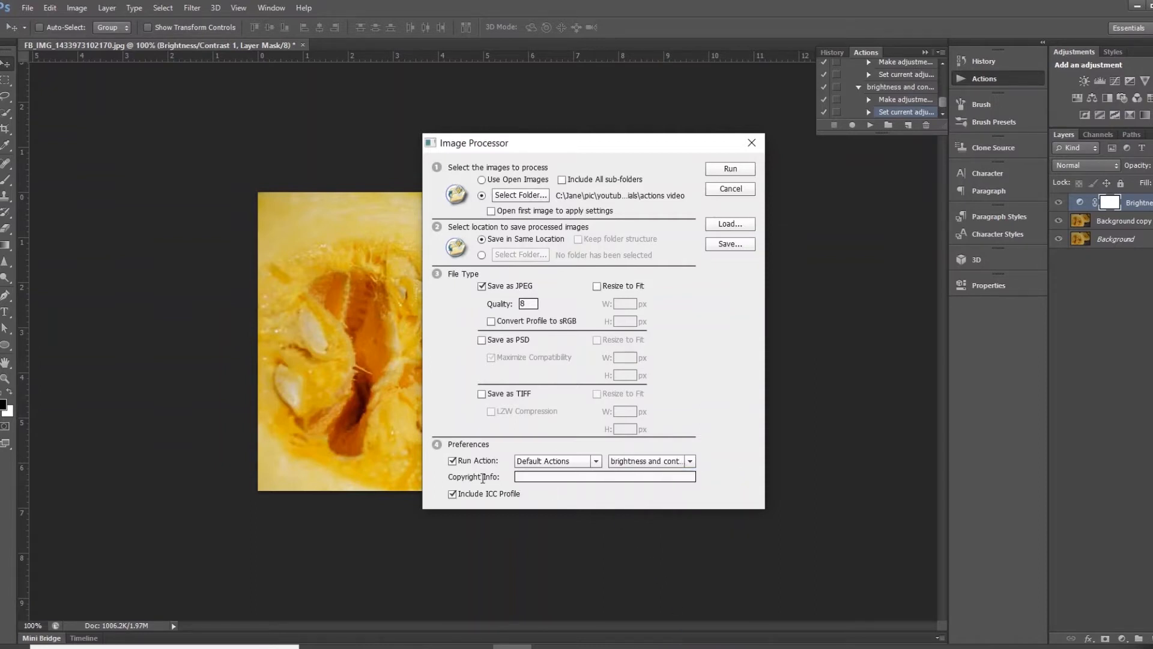
Enter "Pic Visions, LLC" as the copyright info and run the Image Processor on the folder.
{"action": "left_click", "coordinate": [531, 479]}
{"action": "type", "text": "Pic Visions, LLC"}
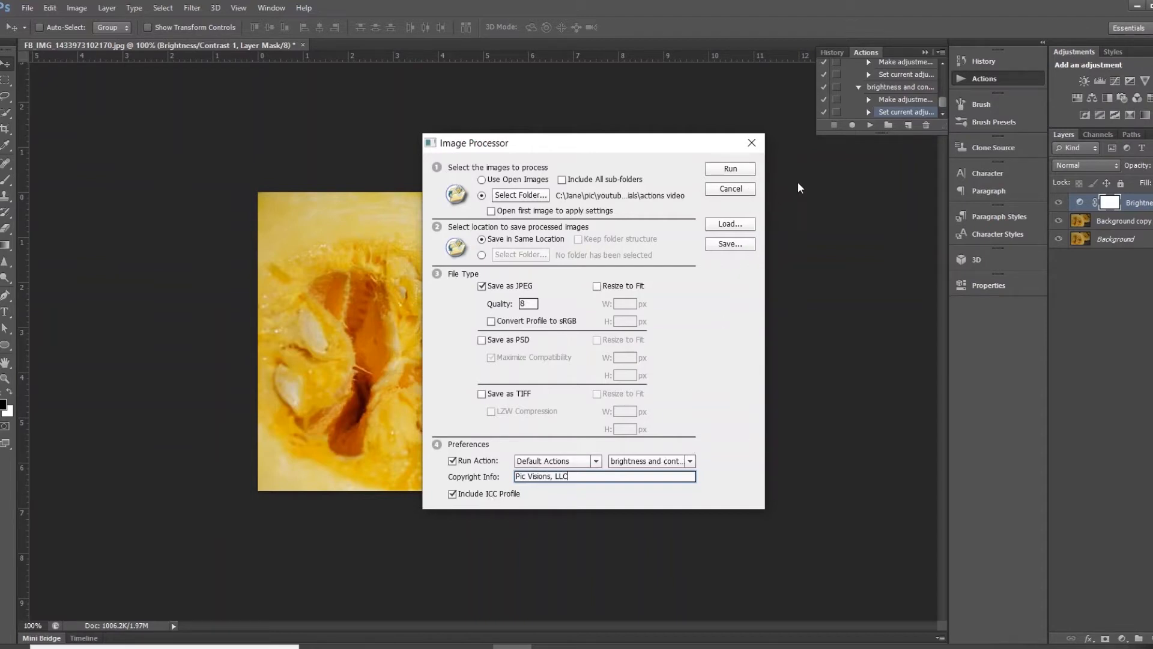
{"action": "left_click", "coordinate": [730, 171]}
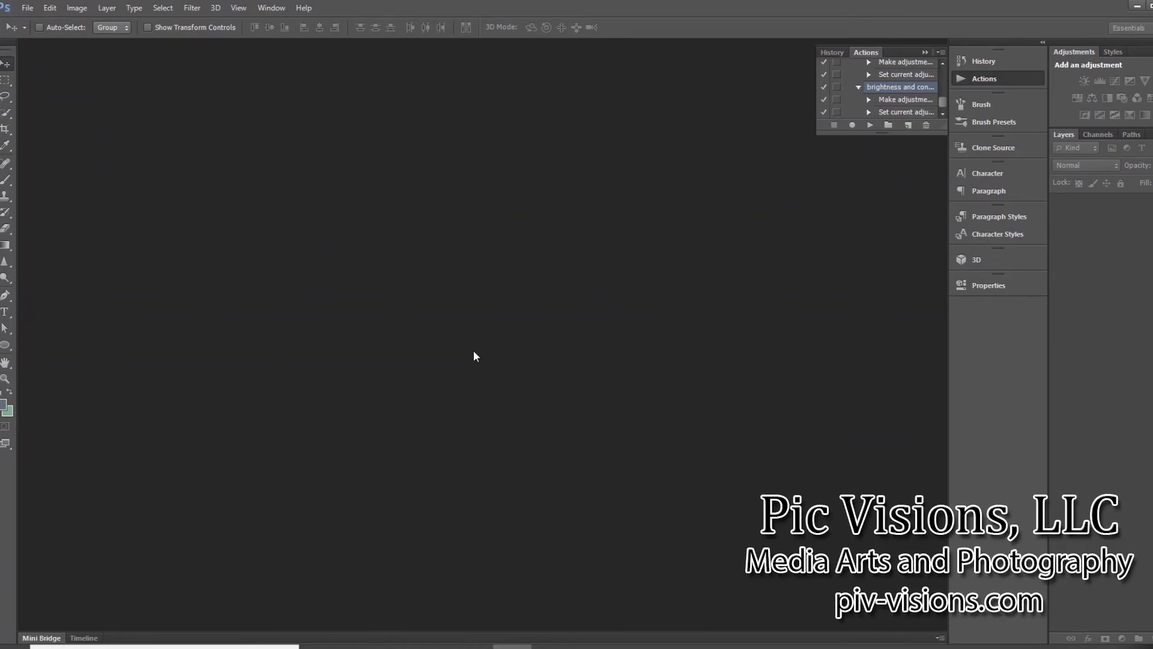
Switch to File Explorer, open the JPEG subfolder of "actions video" and view the processed _DSC0219.jpg in Photos.
{"action": "left_click", "coordinate": [435, 646]}
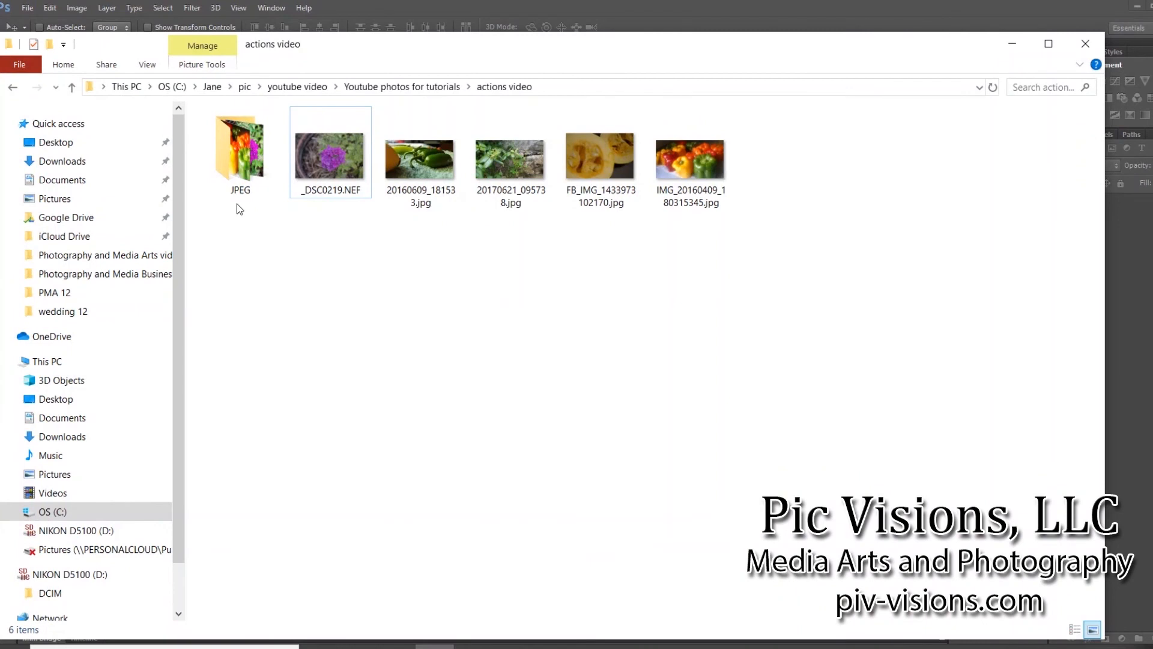
{"action": "double_click", "coordinate": [243, 163]}
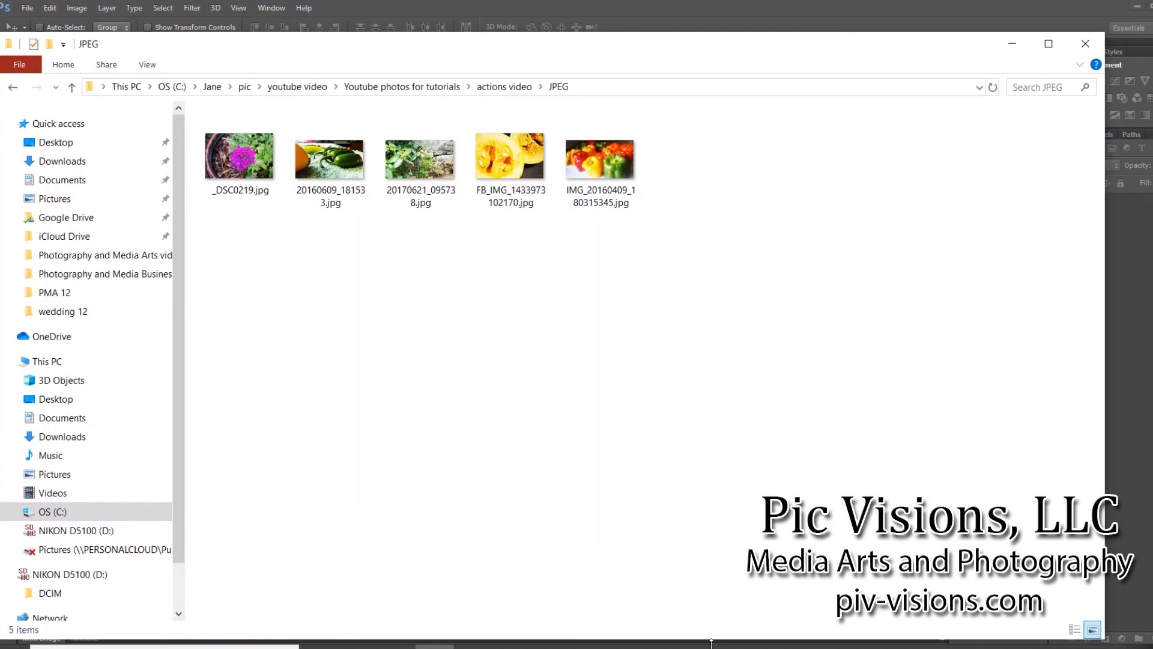
{"action": "double_click", "coordinate": [234, 171]}
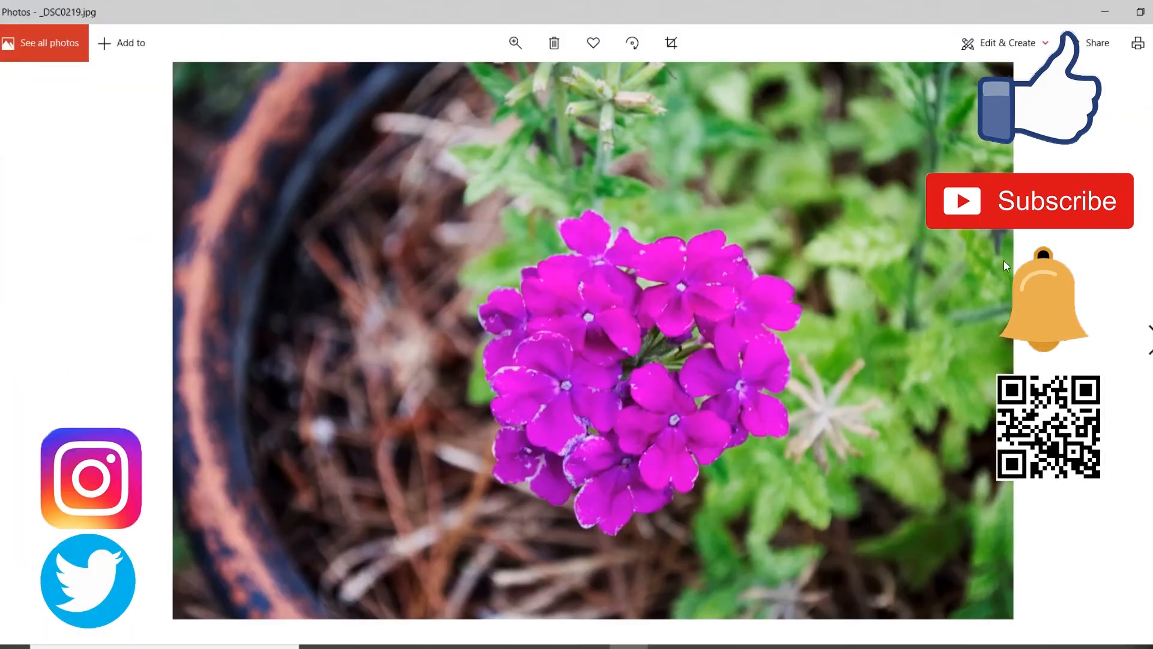